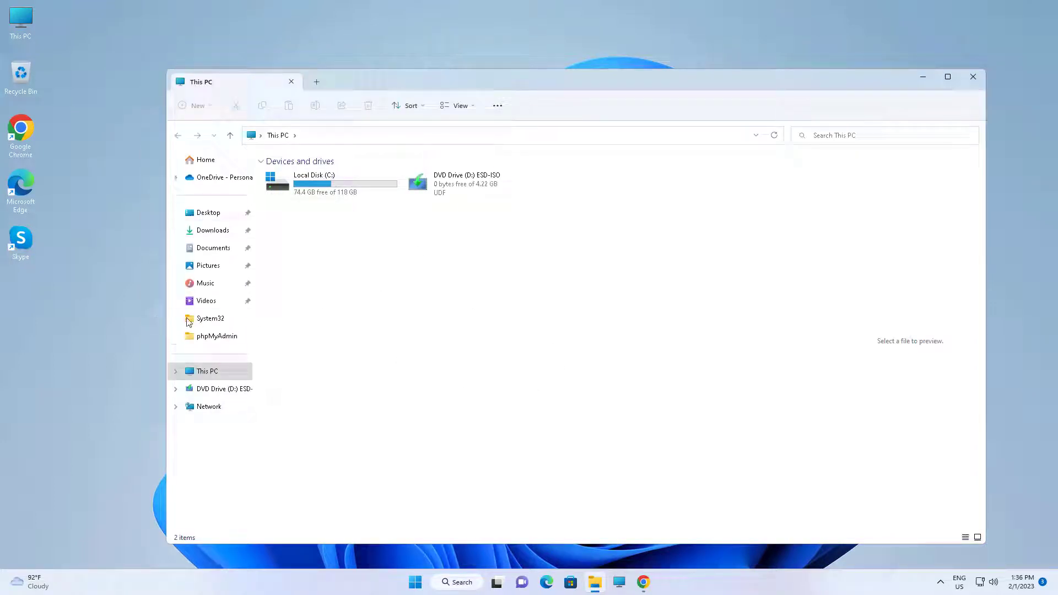
Open the C:\Windows\System32\Recovery folder
{"action": "double_click", "coordinate": [331, 190]}
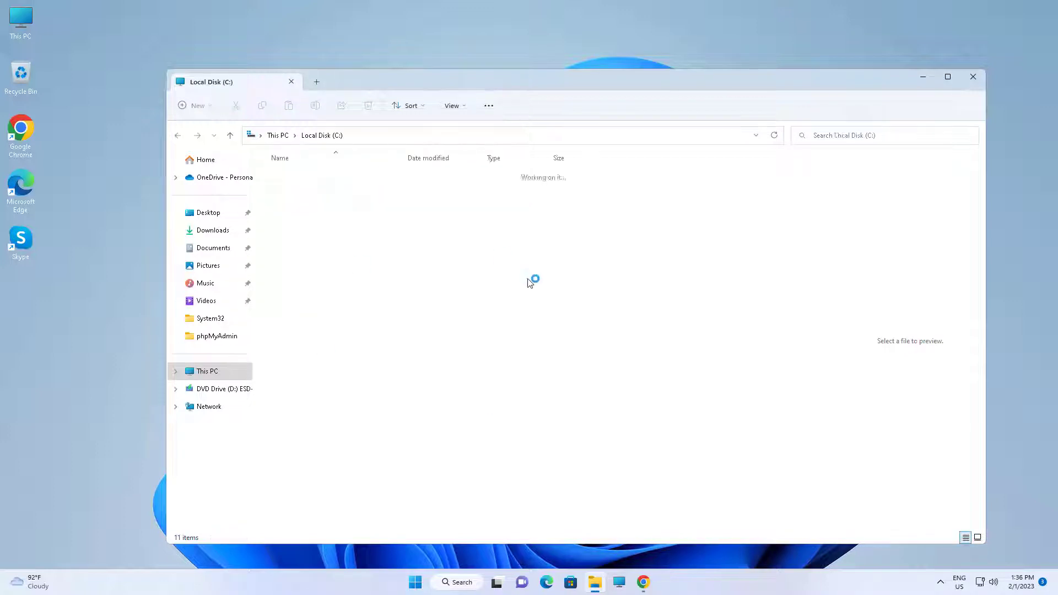
{"action": "double_click", "coordinate": [309, 296]}
{"action": "left_click", "coordinate": [292, 231]}
{"action": "key", "text": "r"}
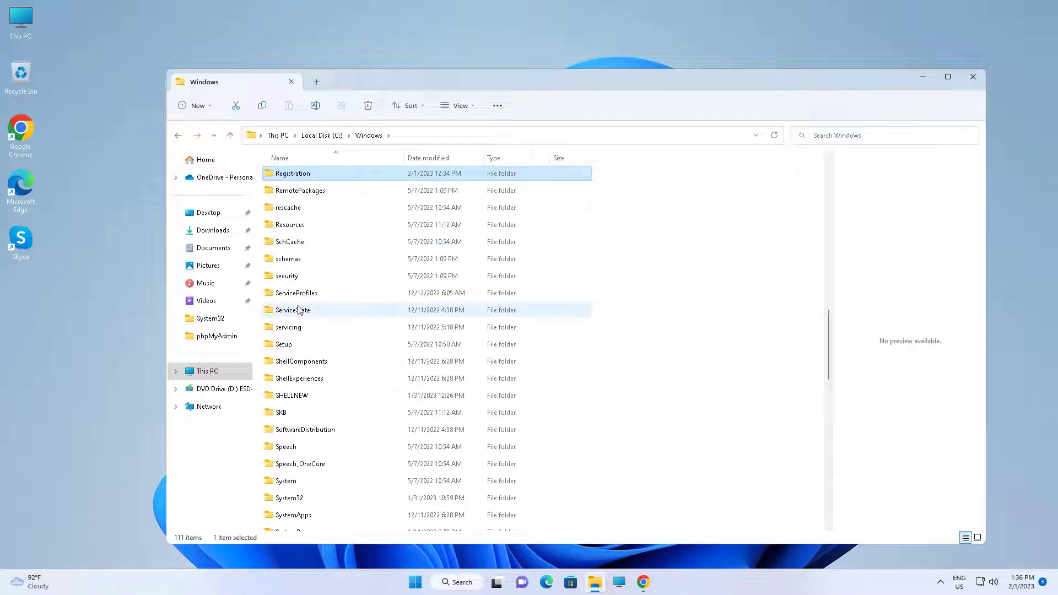
{"action": "key", "text": "s"}
{"action": "double_click", "coordinate": [289, 498]}
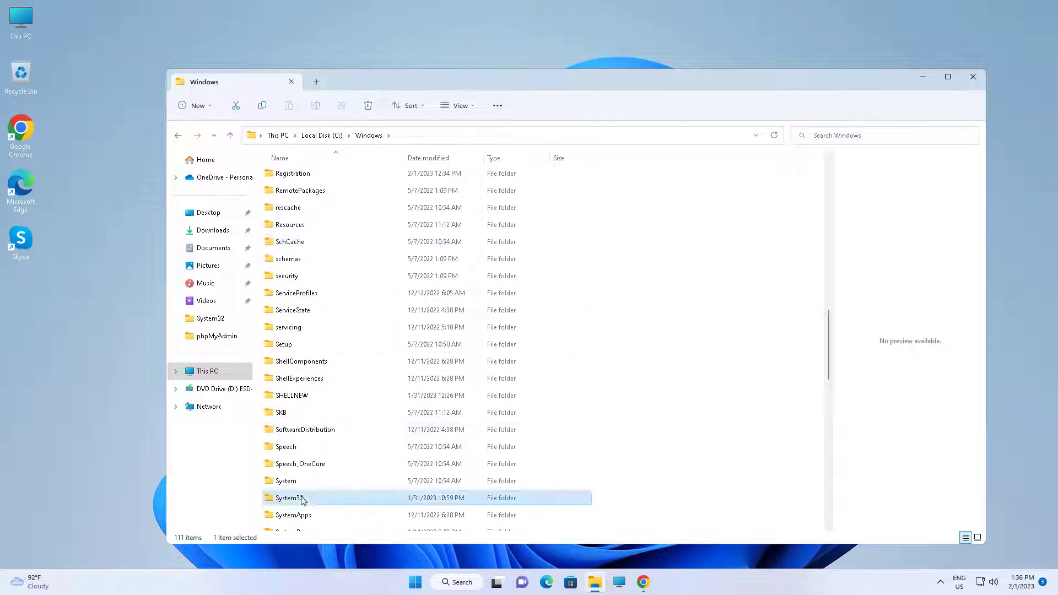
{"action": "left_click", "coordinate": [292, 227]}
{"action": "key", "text": "r"}
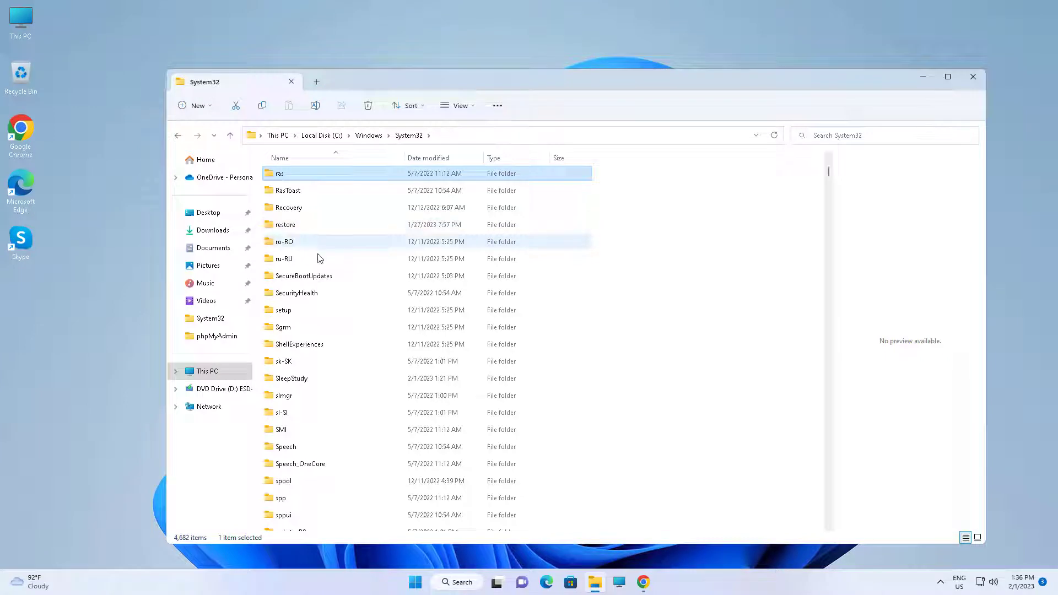
{"action": "double_click", "coordinate": [290, 210]}
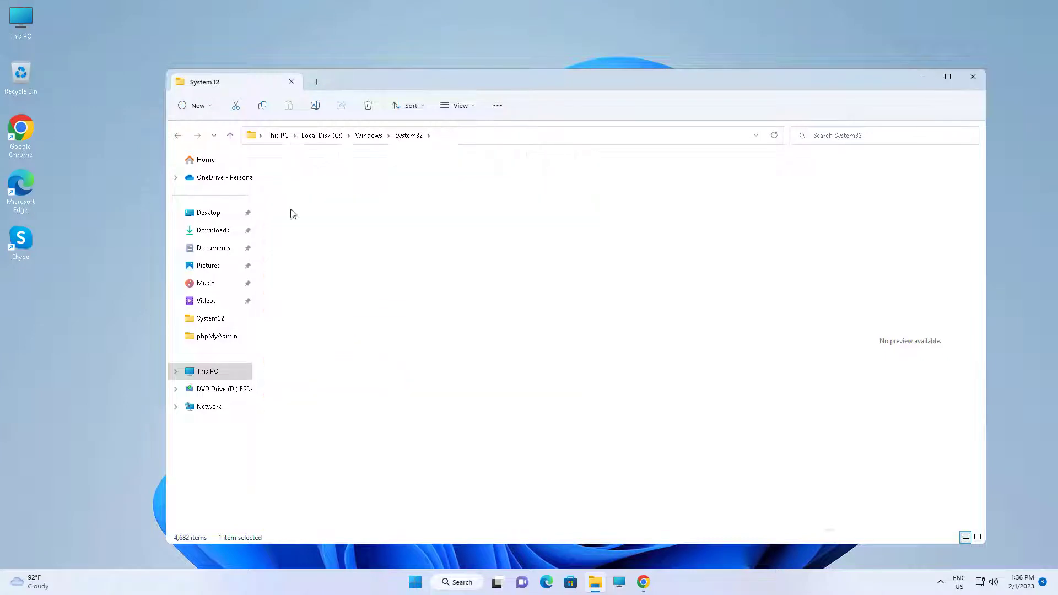
Set the folder options to show hidden files, folders and drives and to stop hiding protected operating system files, confirming the change
{"action": "left_click", "coordinate": [499, 105]}
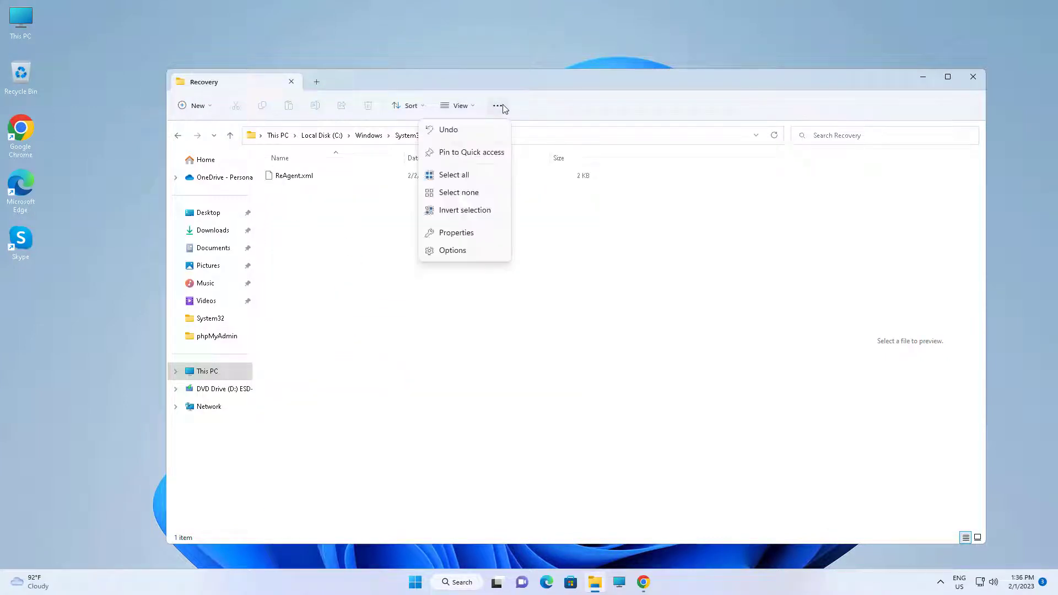
{"action": "left_click", "coordinate": [455, 257]}
{"action": "left_click", "coordinate": [223, 188]}
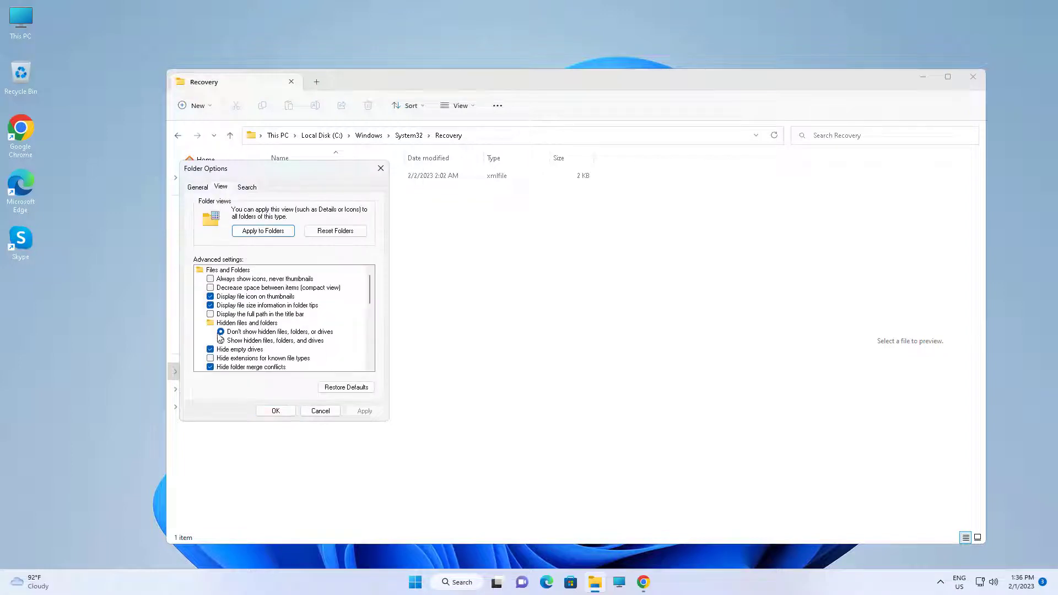
{"action": "left_click", "coordinate": [221, 341]}
{"action": "scroll", "coordinate": [269, 349], "scroll_direction": "down", "scroll_amount": 2}
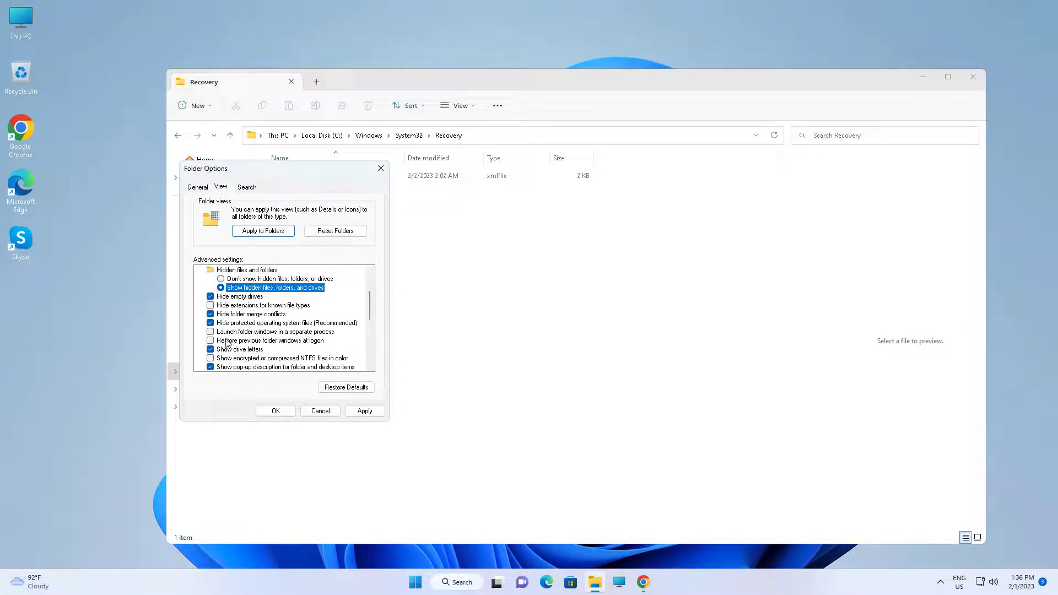
{"action": "left_click", "coordinate": [209, 323]}
{"action": "left_click", "coordinate": [611, 306]}
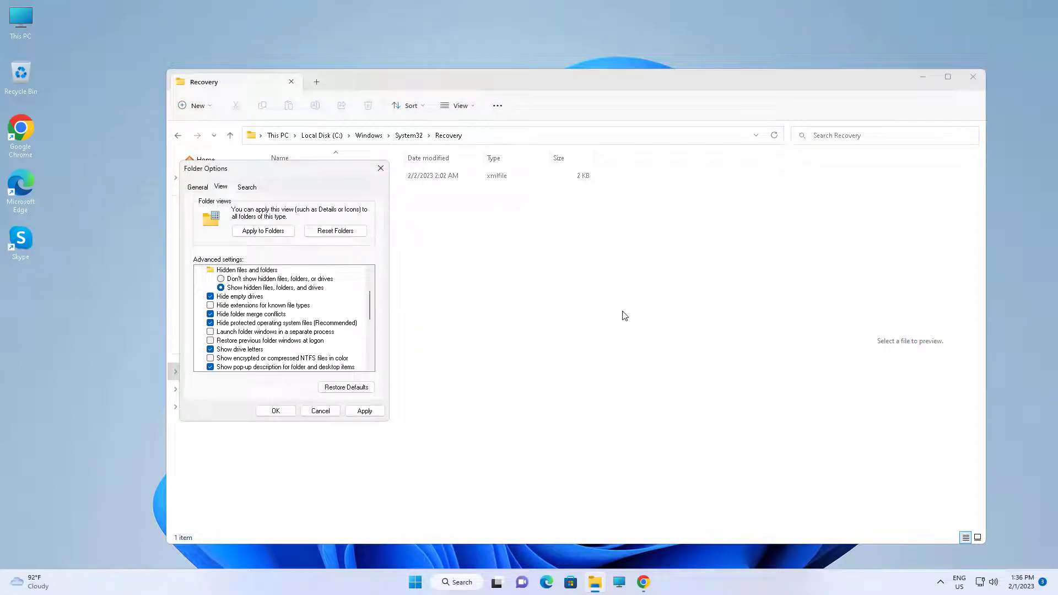
{"action": "left_click", "coordinate": [364, 411]}
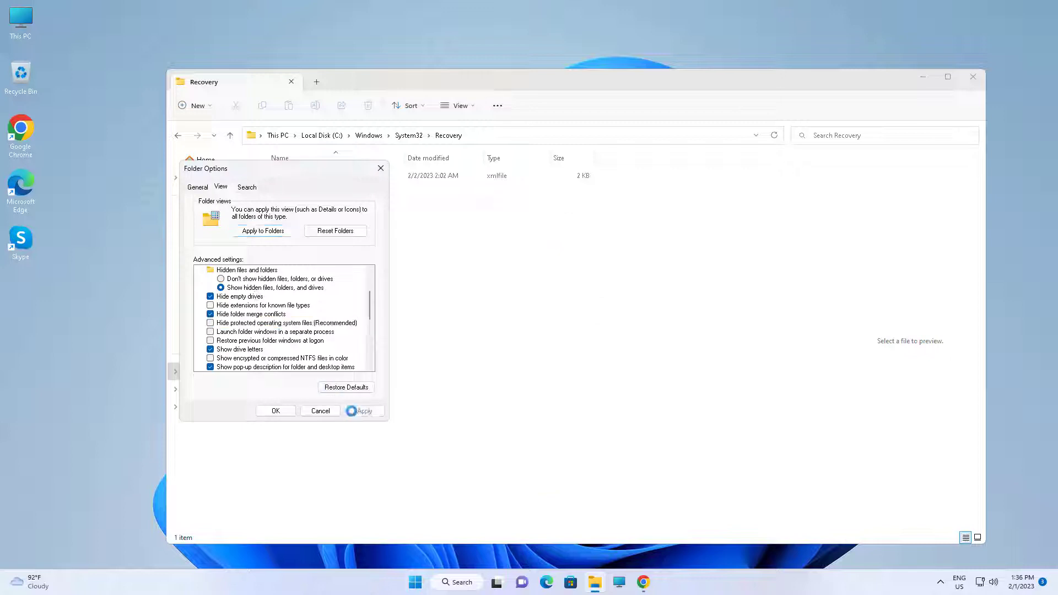
{"action": "left_click", "coordinate": [276, 411]}
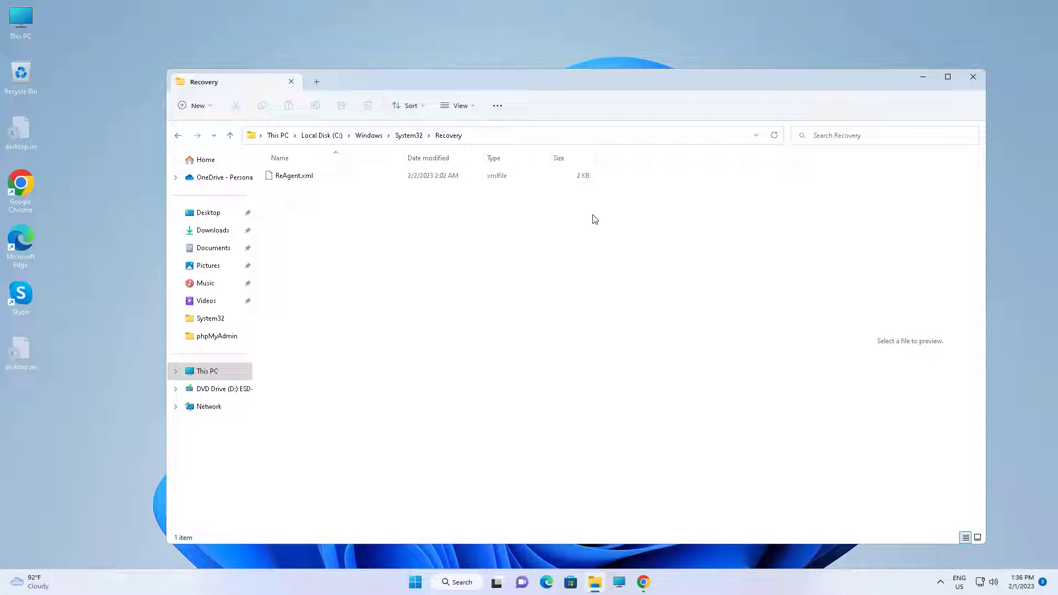
Search the sources folder of the DVD drive (D:) for install.wim
{"action": "left_click", "coordinate": [208, 373]}
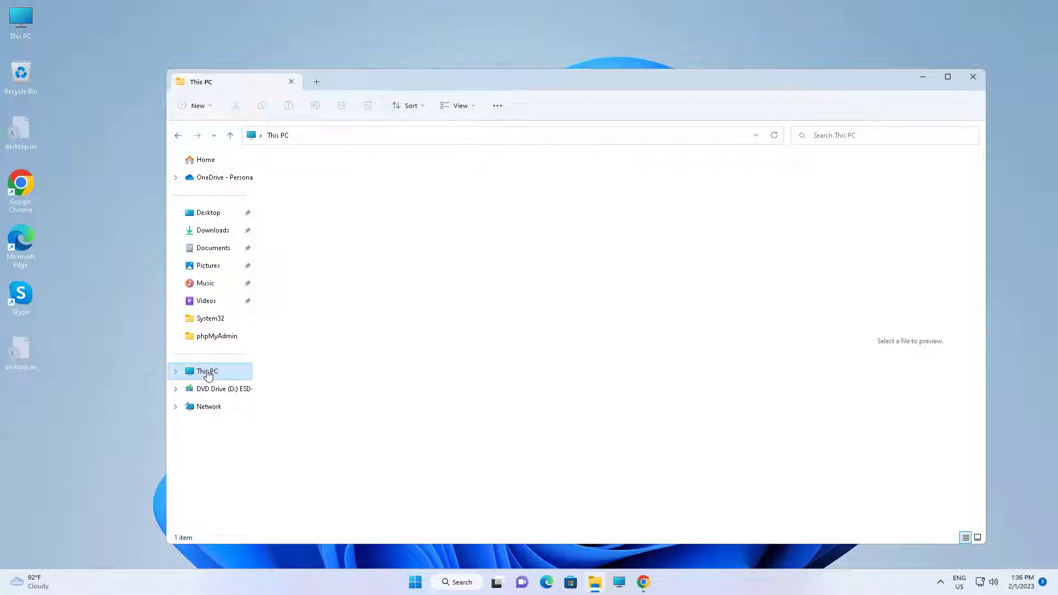
{"action": "left_click", "coordinate": [230, 392]}
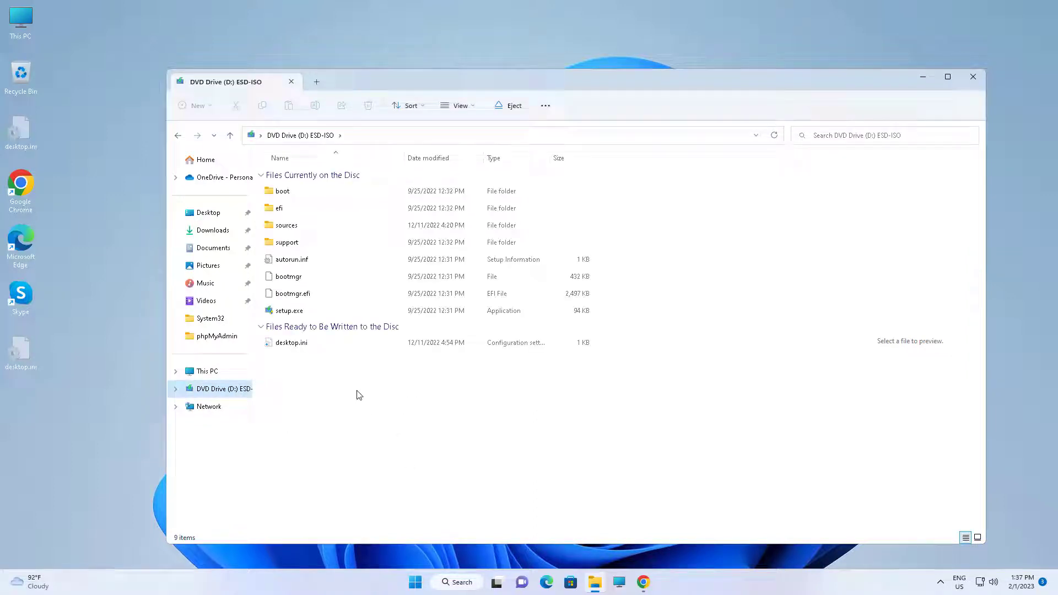
{"action": "double_click", "coordinate": [281, 230]}
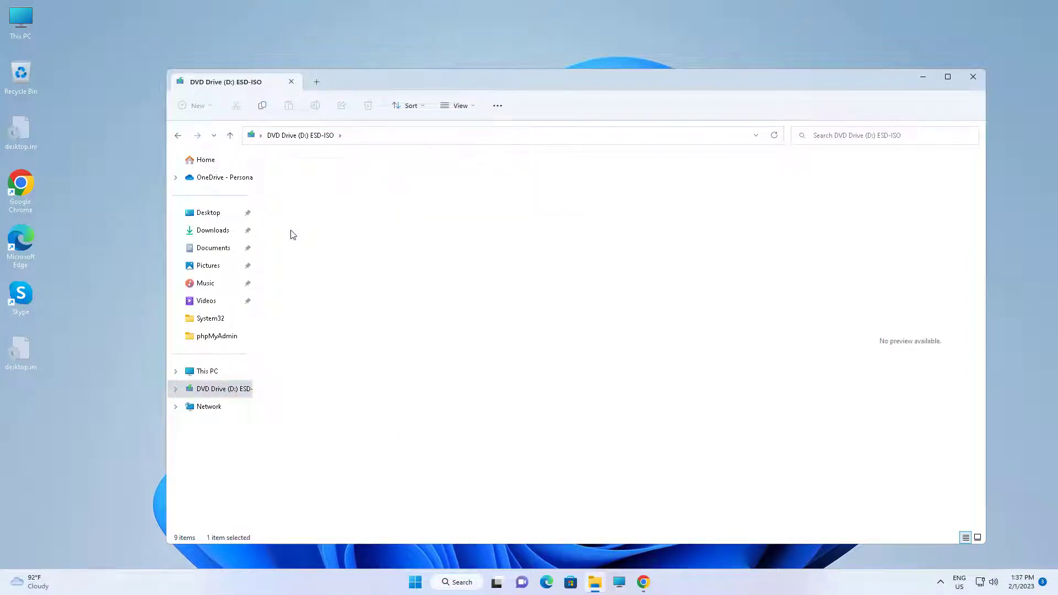
{"action": "left_click", "coordinate": [848, 136]}
{"action": "type", "text": "in"}
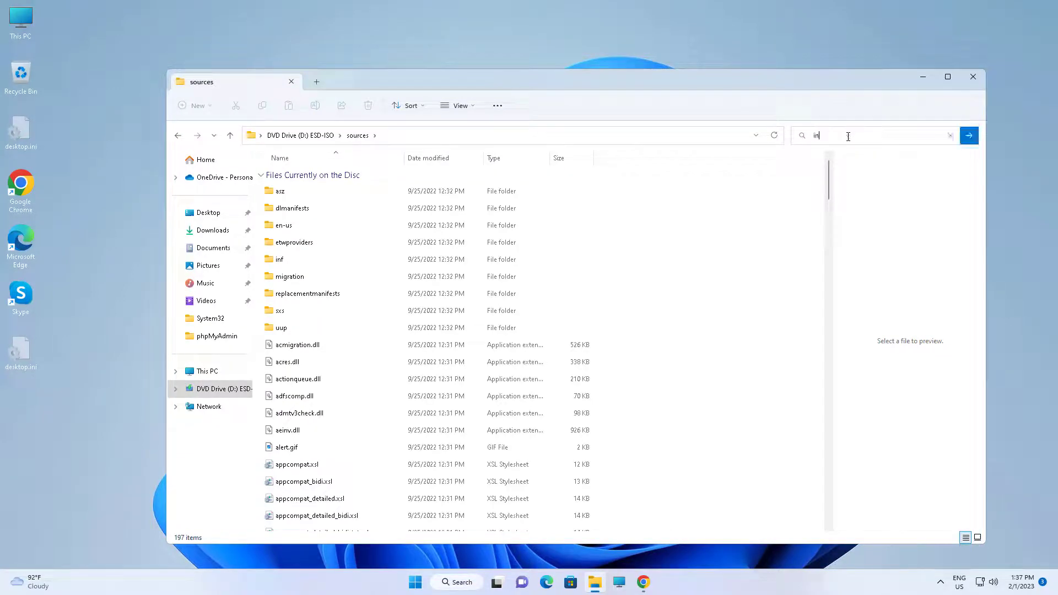
{"action": "type", "text": "stall.wim"}
{"action": "left_click", "coordinate": [968, 135]}
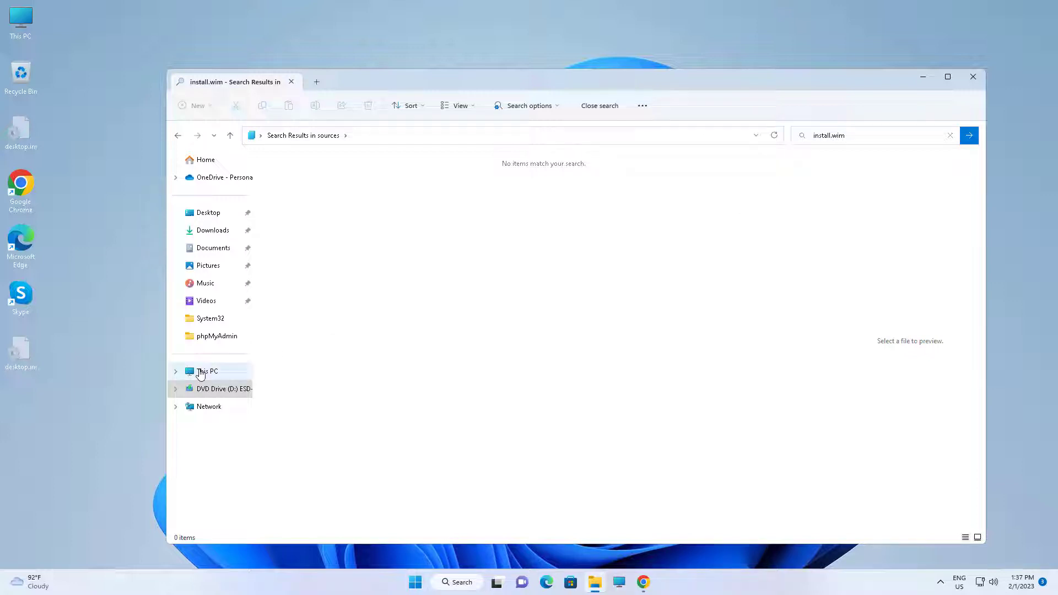
Locate the Install.wim file in the root of Local Disk (C:), select it and minimize the window
{"action": "left_click", "coordinate": [200, 373]}
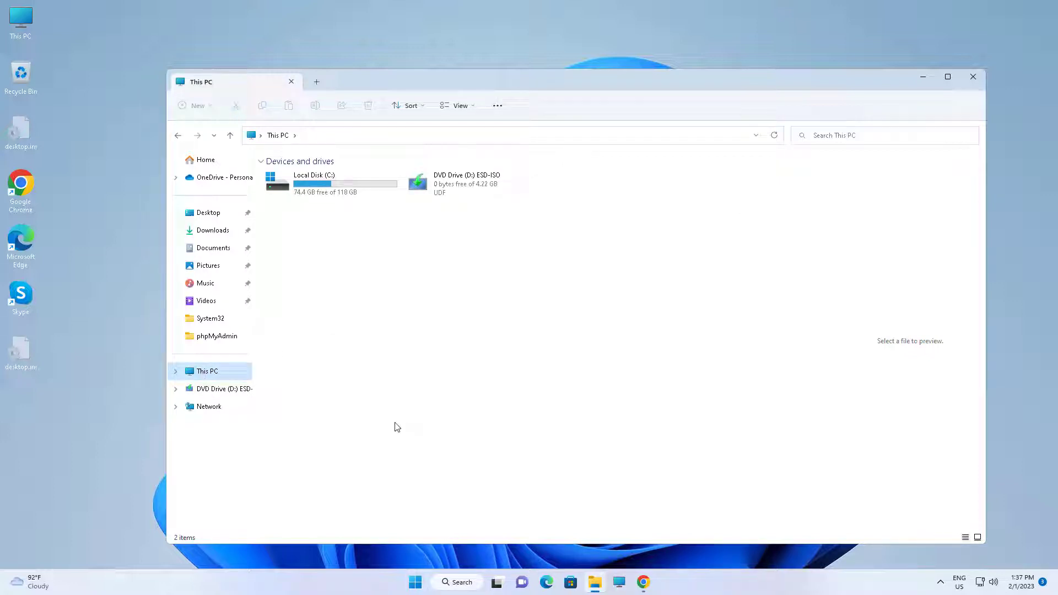
{"action": "double_click", "coordinate": [347, 189]}
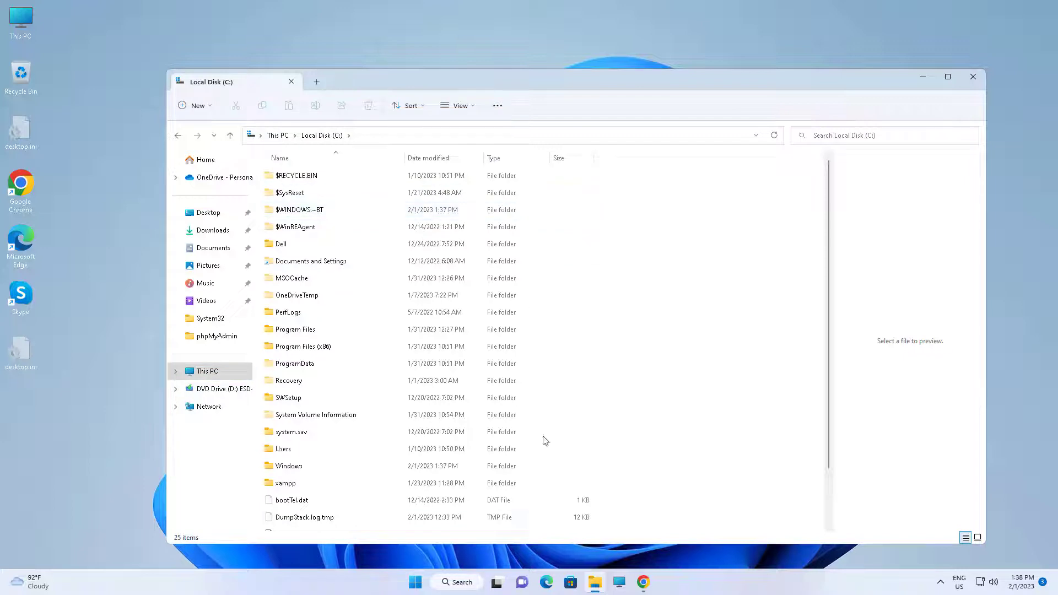
{"action": "scroll", "coordinate": [379, 484], "scroll_direction": "down", "scroll_amount": 2}
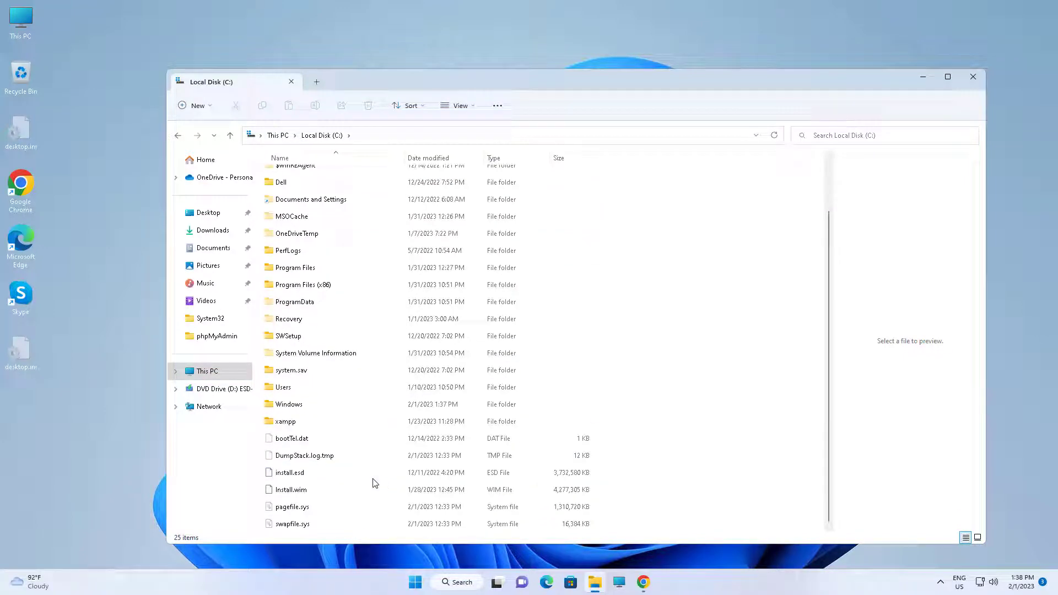
{"action": "left_click", "coordinate": [297, 490]}
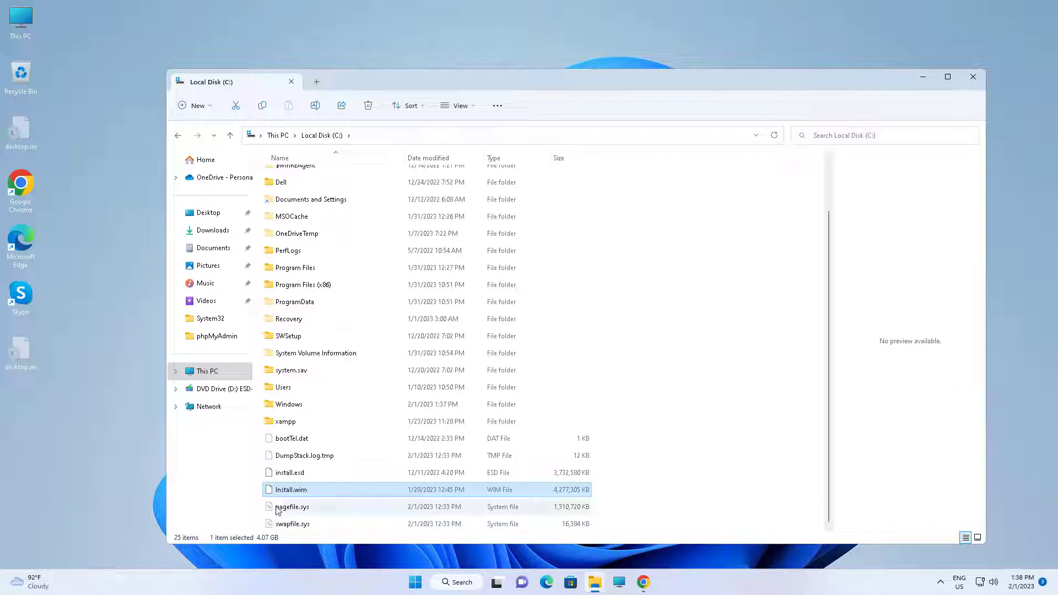
{"action": "left_click", "coordinate": [922, 76]}
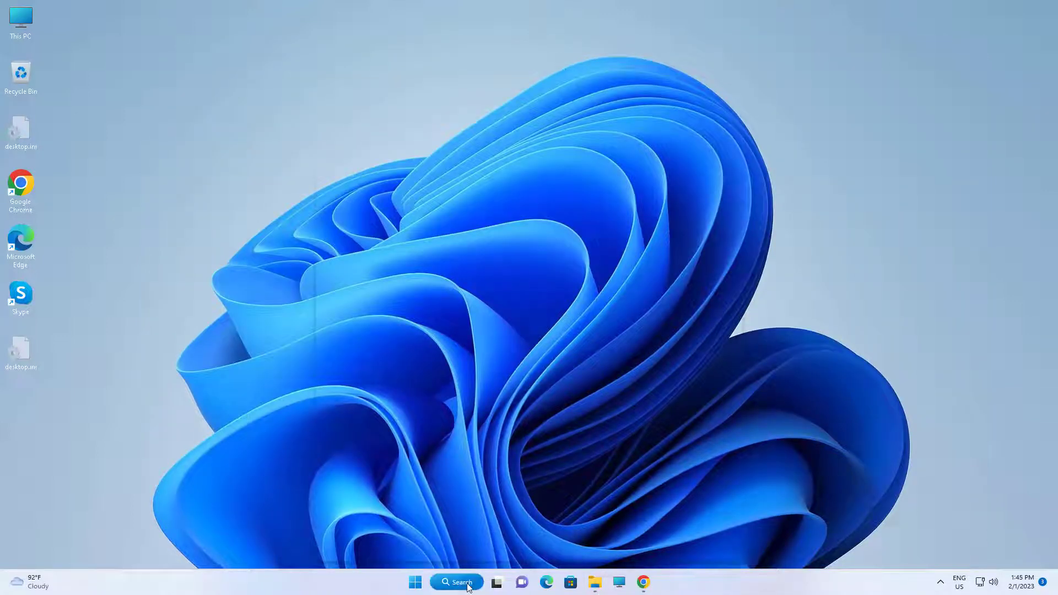
Search for cmd and open Command Prompt as administrator, allowing it to make changes to the device
{"action": "left_click", "coordinate": [462, 582]}
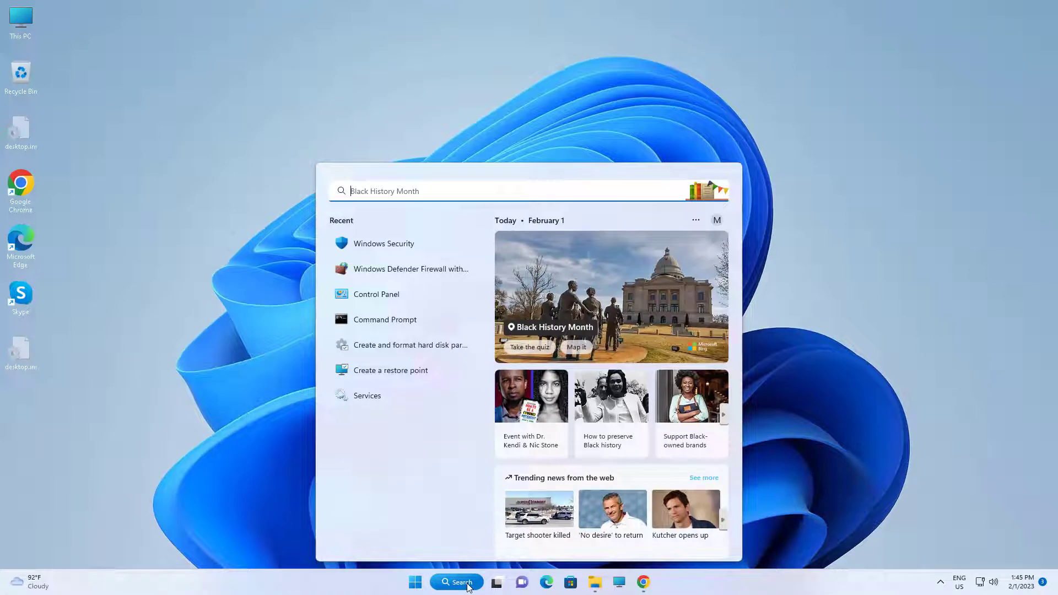
{"action": "type", "text": "cmd"}
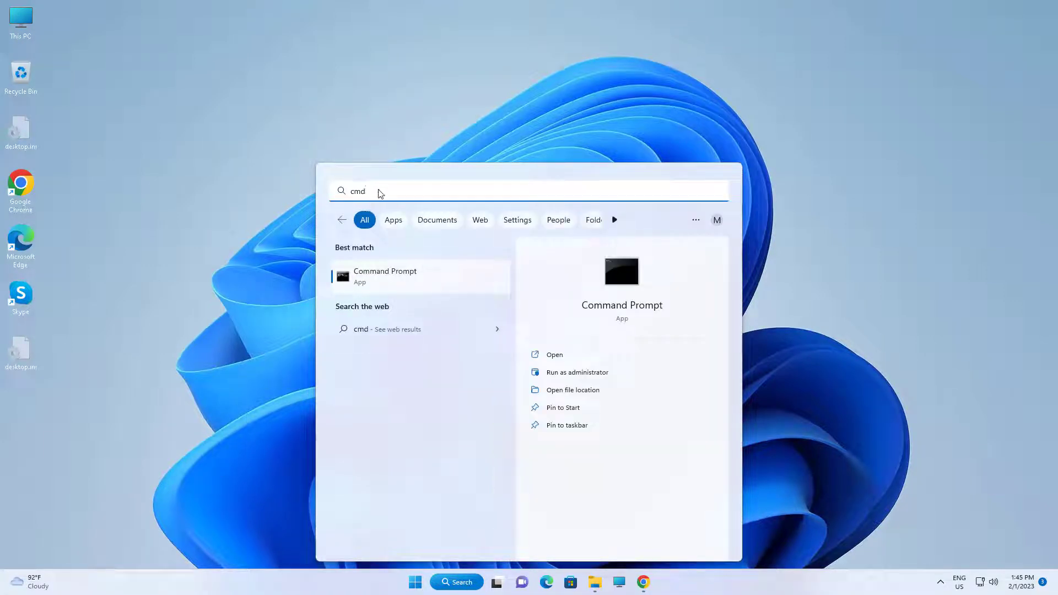
{"action": "right_click", "coordinate": [412, 280]}
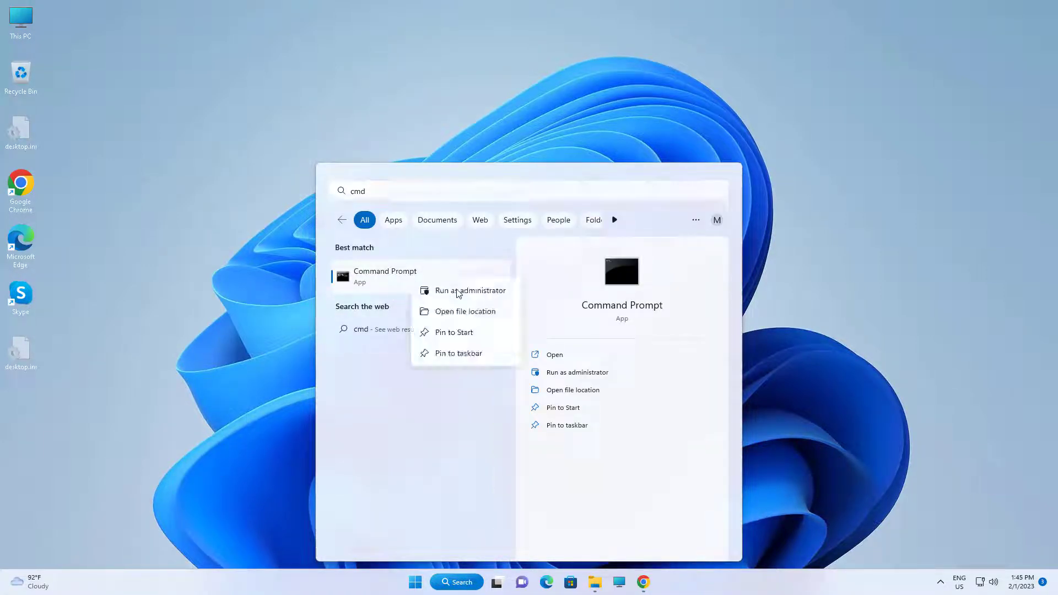
{"action": "left_click", "coordinate": [457, 291]}
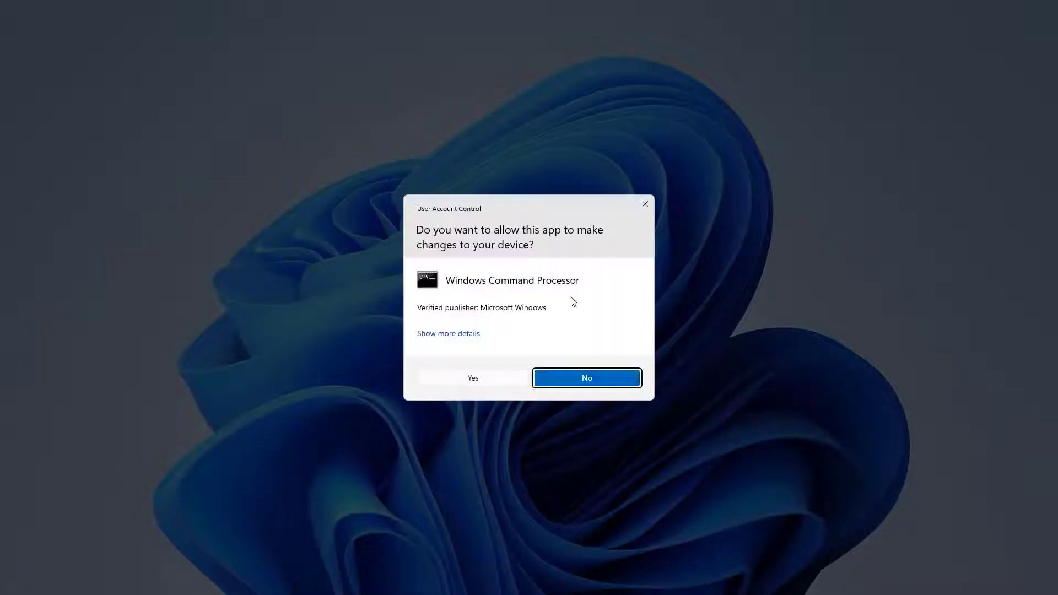
{"action": "left_click", "coordinate": [503, 380]}
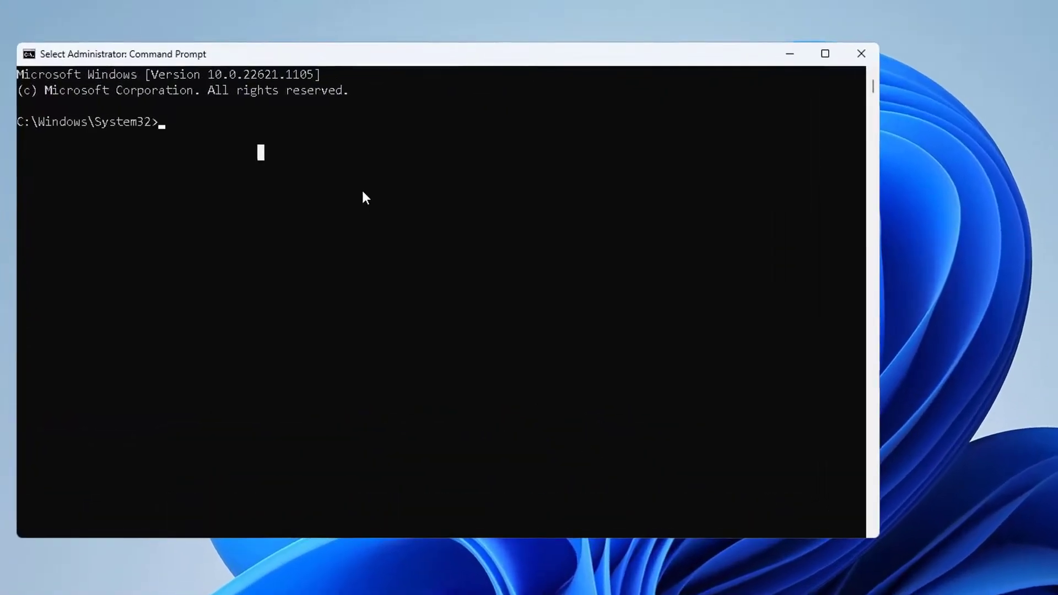
Begin the image mounting command with dism /mount-wim /wimfile:"c:\ without running it
{"action": "type", "text": "d"}
{"action": "type", "text": "is"}
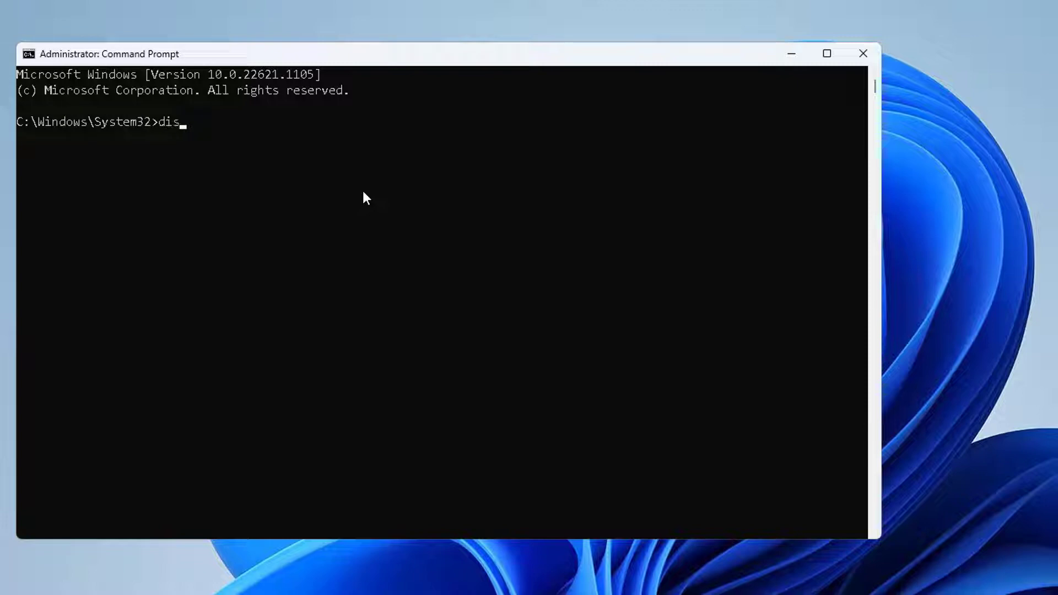
{"action": "type", "text": "m /mount-wim /"}
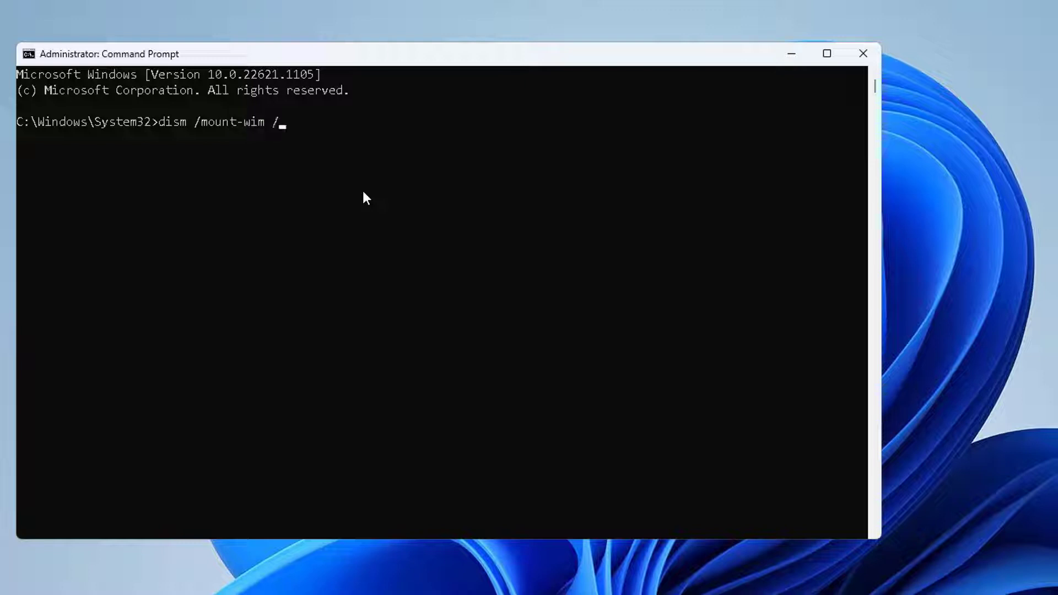
{"action": "type", "text": "wimfile:"}
{"action": "type", "text": "\"c:\\"}
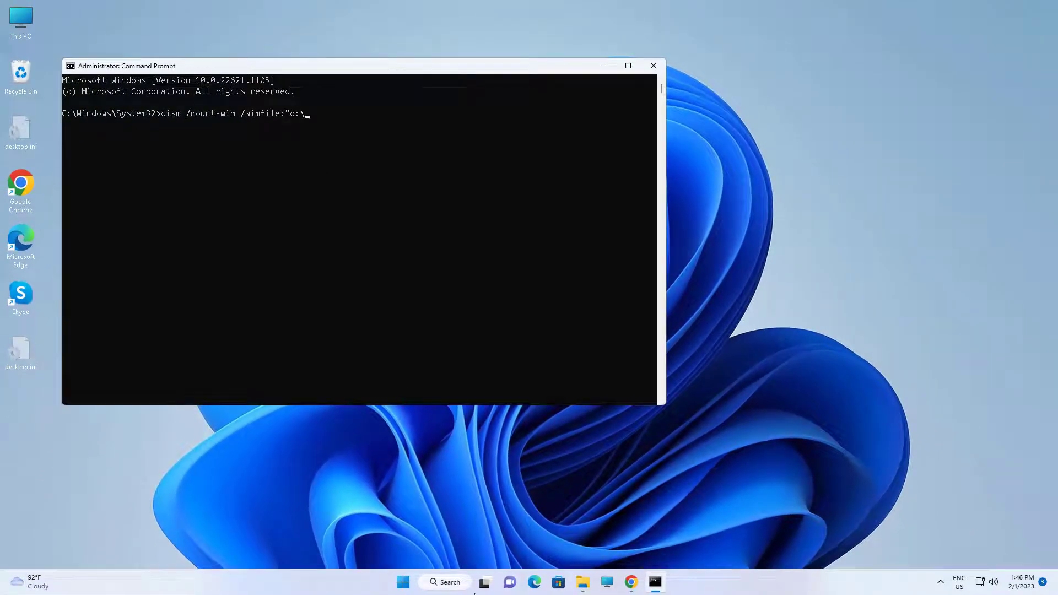
Switch to File Explorer to check the Install.wim file on Local Disk (C:), and return to Command Prompt
{"action": "left_click", "coordinate": [579, 584]}
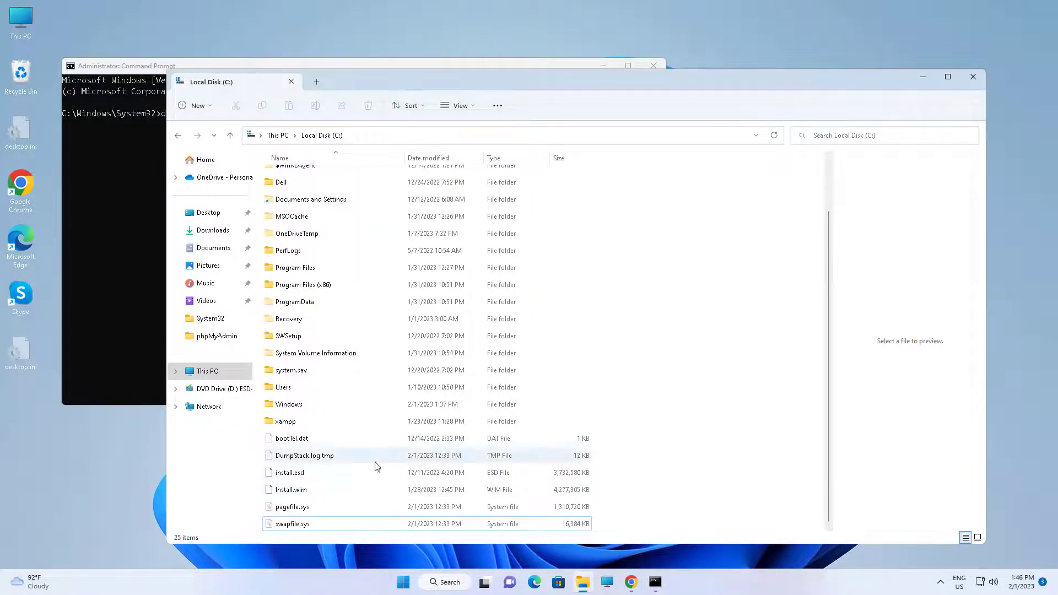
{"action": "left_click", "coordinate": [300, 490]}
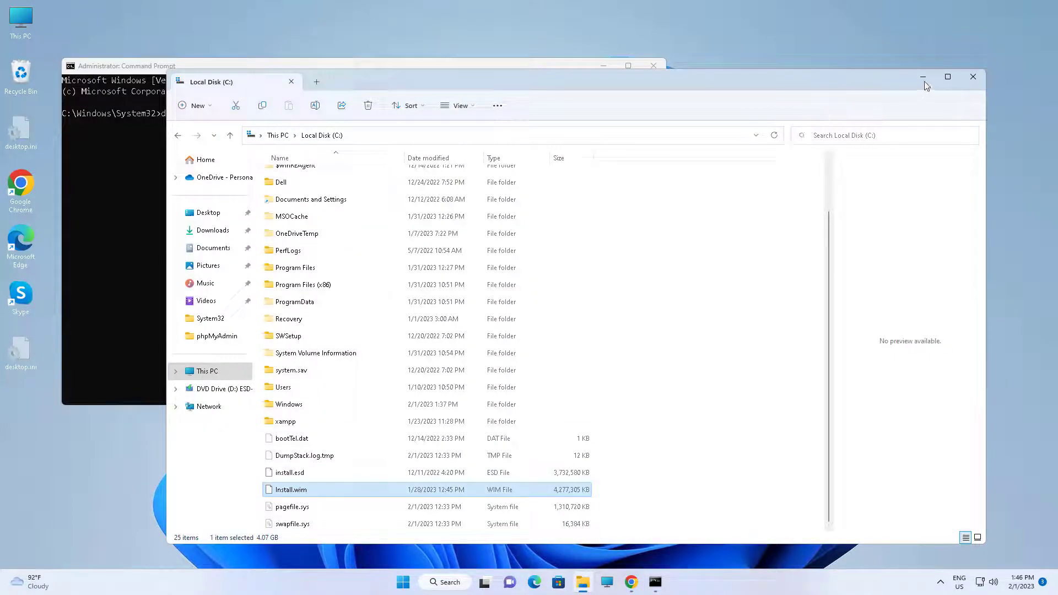
{"action": "left_click", "coordinate": [923, 77]}
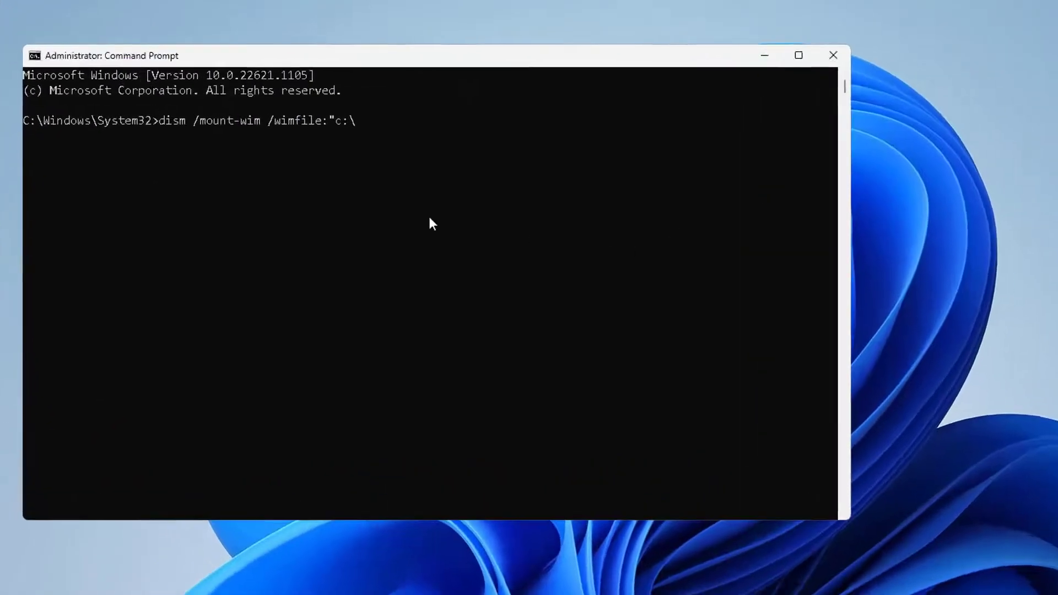
Continue the DISM command with install.wim" /index:1 /mountdir:c:\ without running it
{"action": "type", "text": "install.wim"}
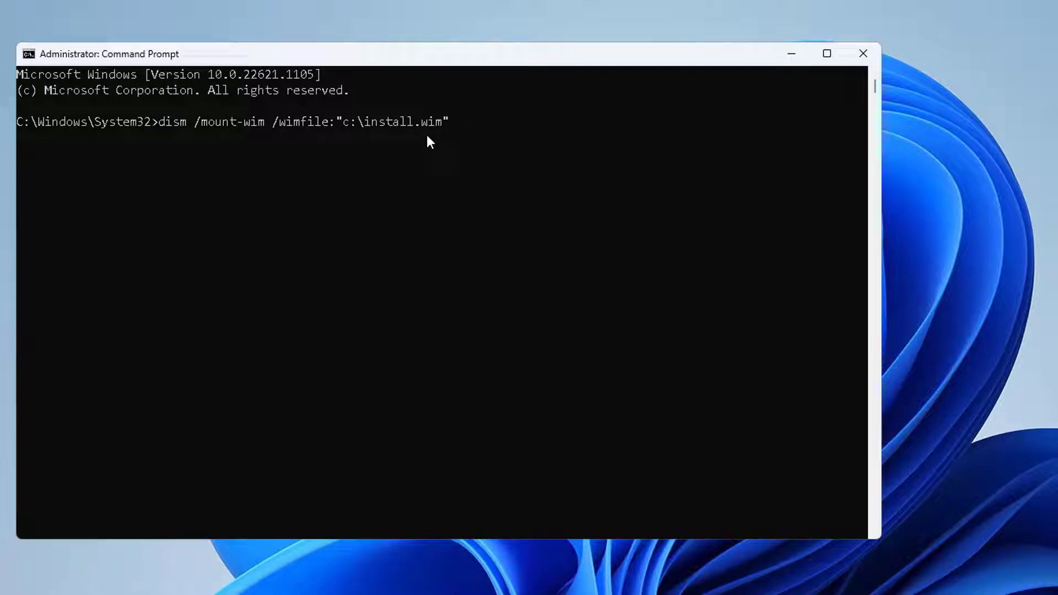
{"action": "type", "text": "/index:1 /mountdir:"}
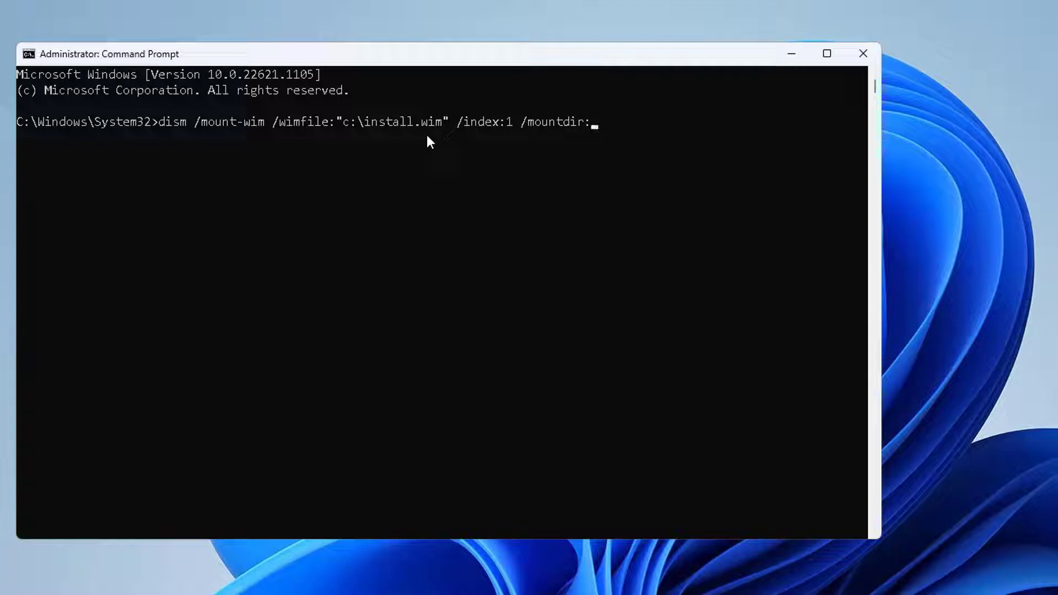
{"action": "type", "text": "c:\\"}
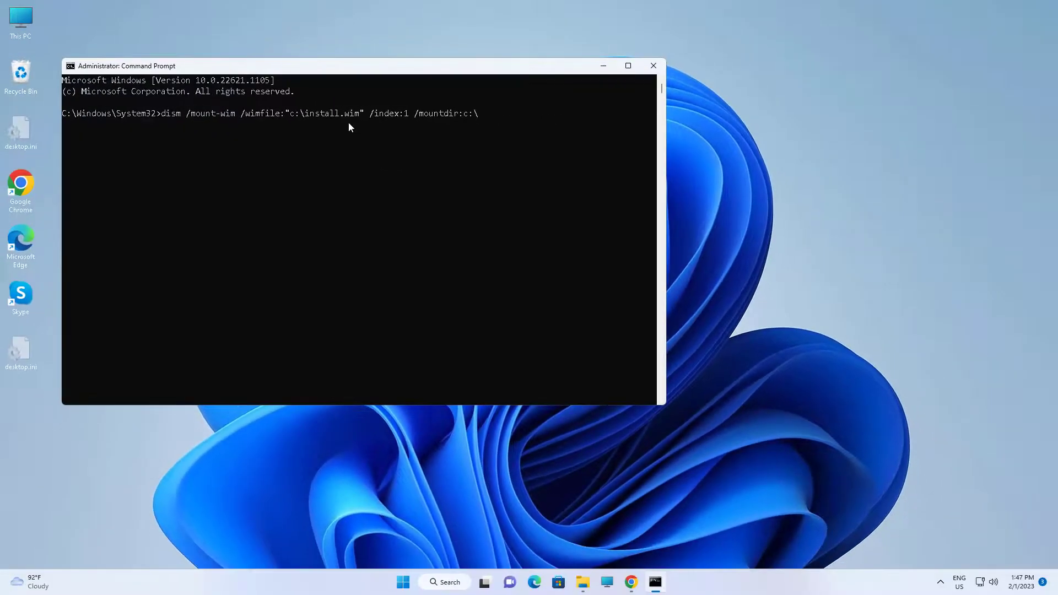
Switch to File Explorer and create a folder named mount in the root of Local Disk (C:)
{"action": "left_click", "coordinate": [584, 588]}
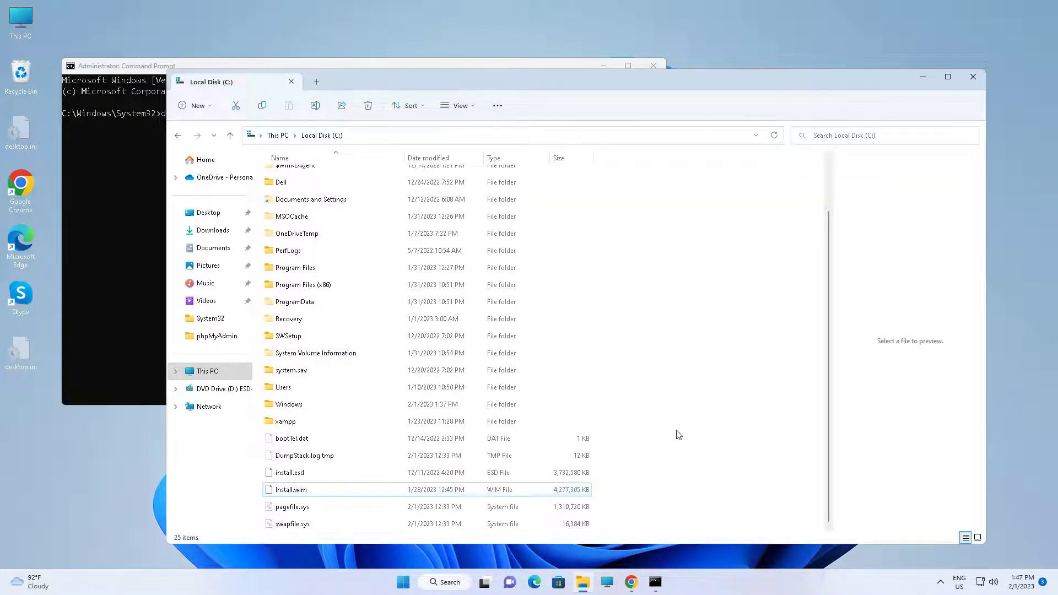
{"action": "right_click", "coordinate": [678, 434]}
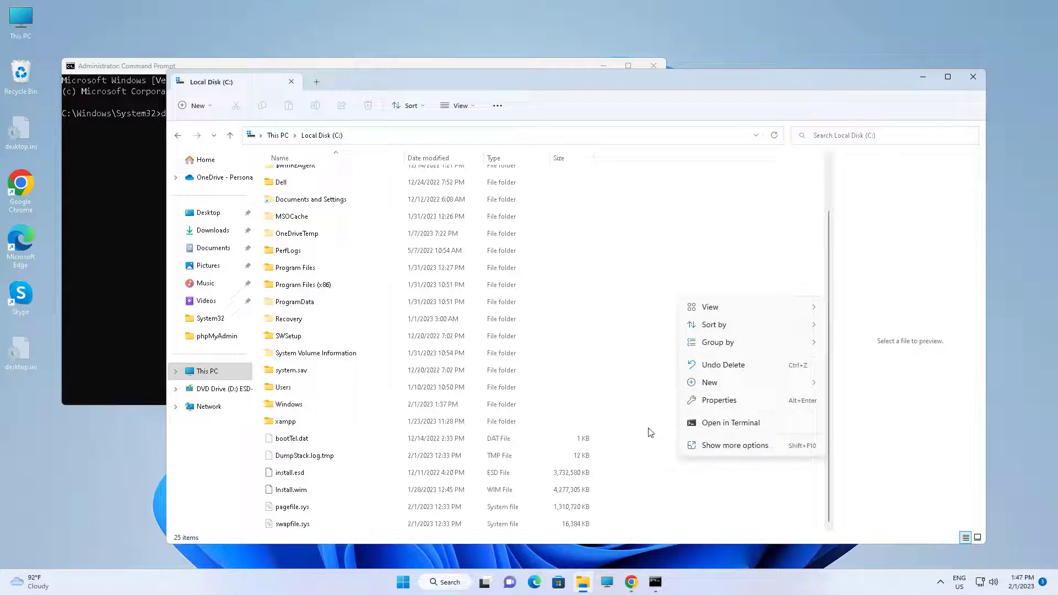
{"action": "mouse_move", "coordinate": [692, 385]}
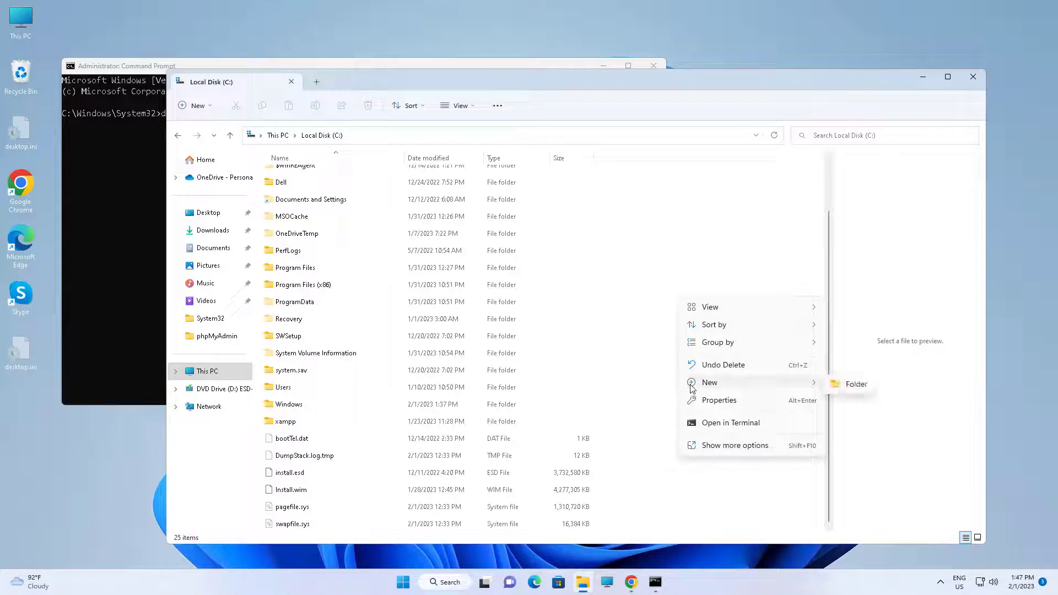
{"action": "left_click", "coordinate": [841, 386]}
{"action": "type", "text": "mount"}
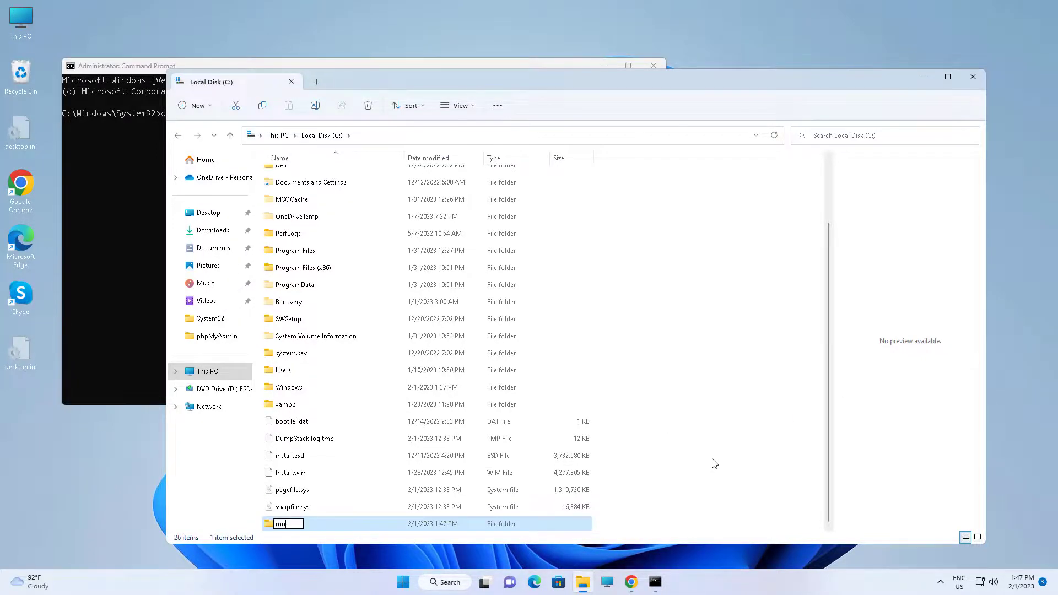
{"action": "key", "text": "Return"}
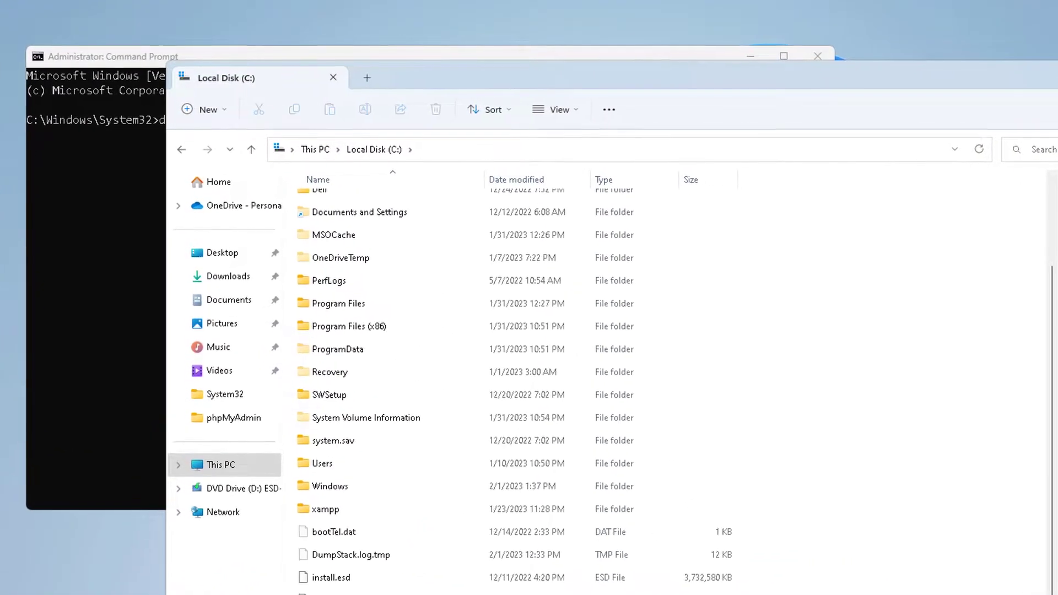
Return to Command Prompt, complete the mount directory path with mount /readonly and run the DISM command
{"action": "left_click", "coordinate": [881, 435]}
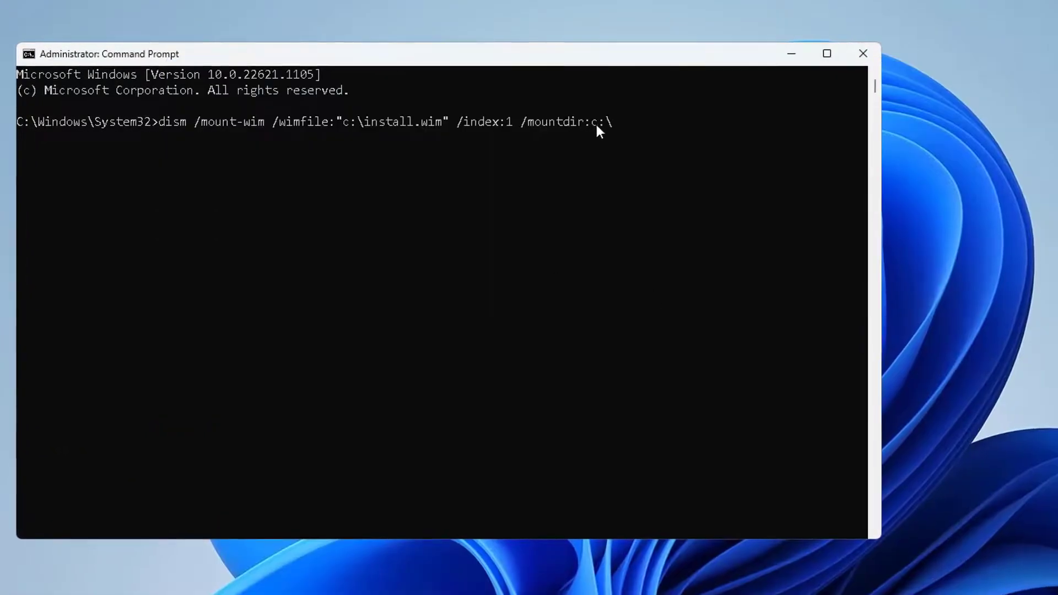
{"action": "type", "text": "mount /readonly"}
{"action": "key", "text": "Return"}
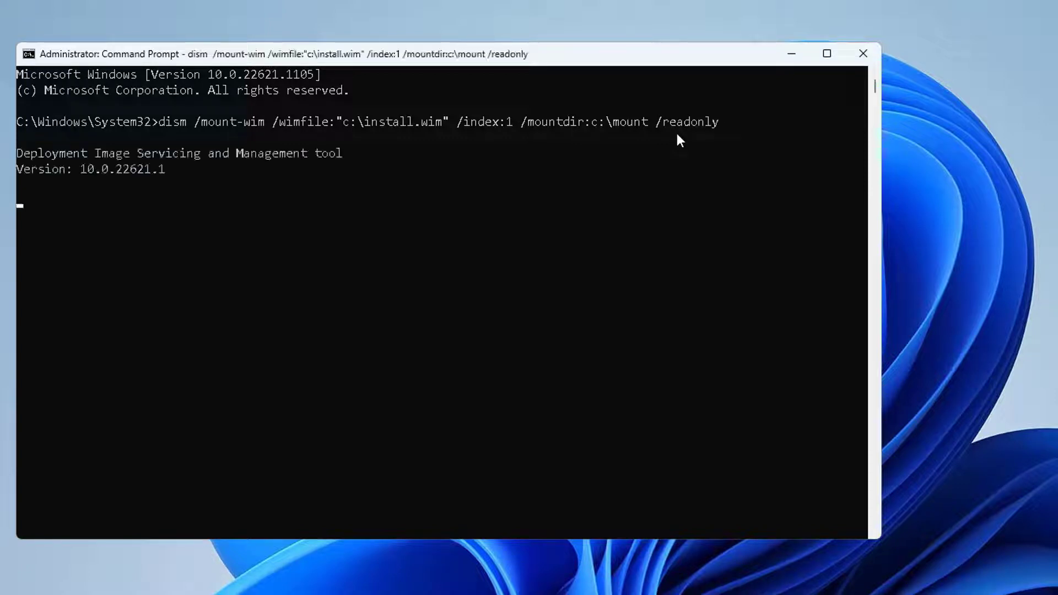
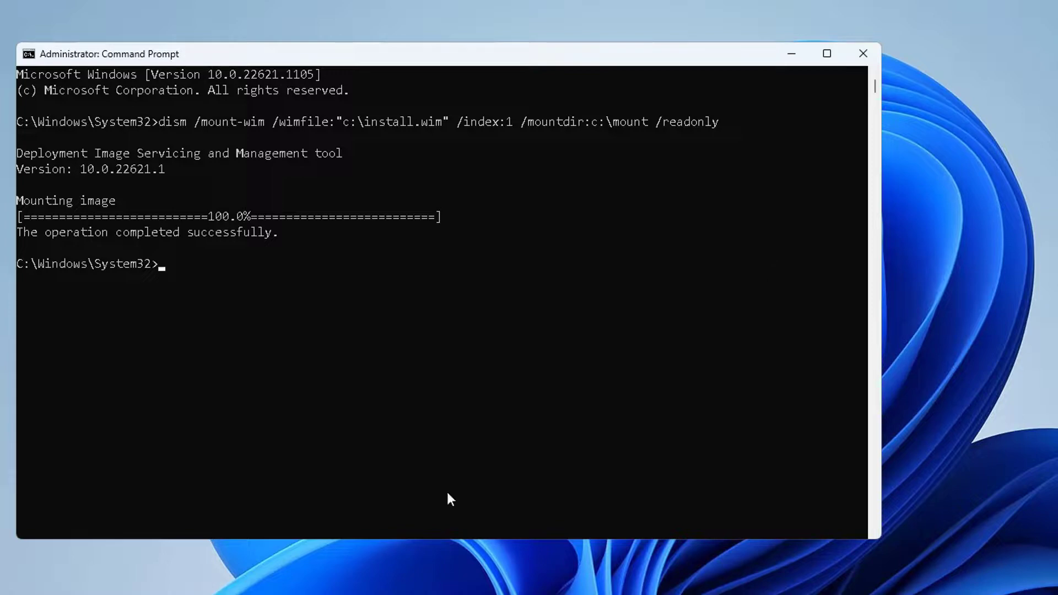
Close the Command Prompt session with the exit command
{"action": "left_click", "coordinate": [258, 282]}
{"action": "type", "text": "exit"}
{"action": "key", "text": "Return"}
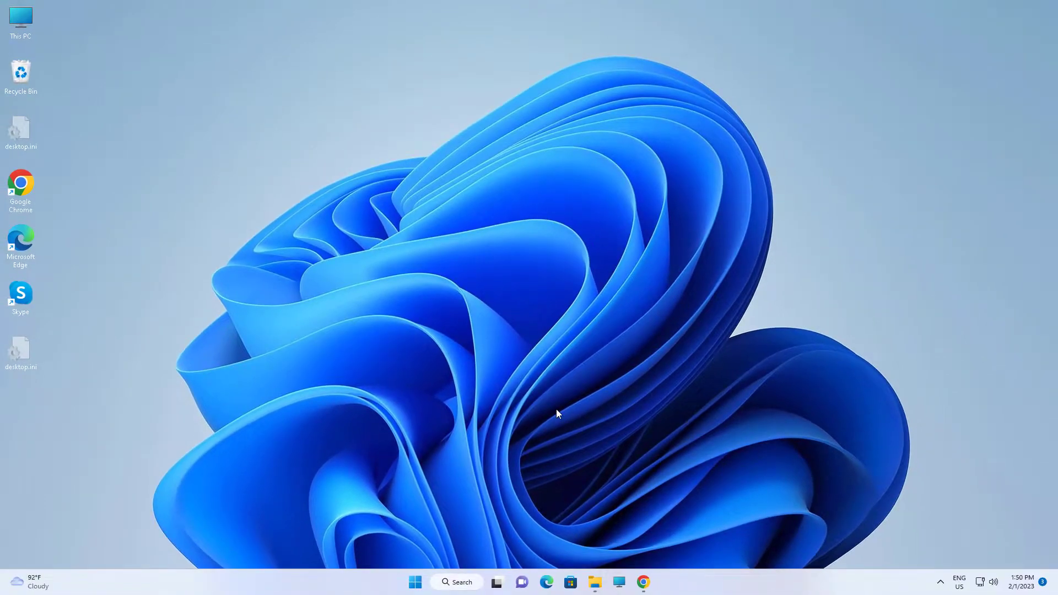
Switch to File Explorer, open the mount folder on Local Disk (C:) and go into its Windows\System32 folder
{"action": "left_click", "coordinate": [596, 582]}
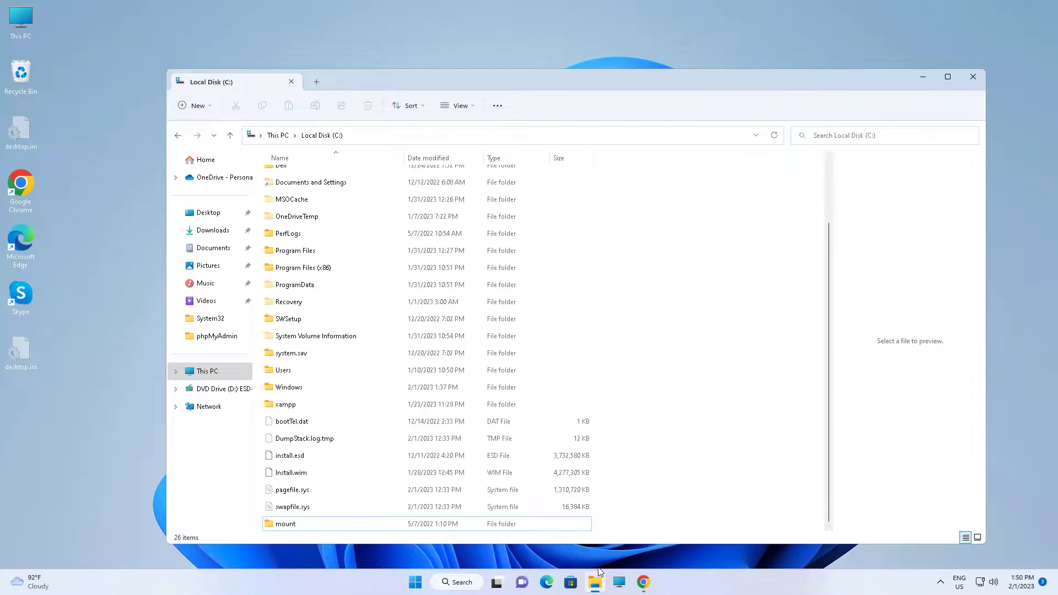
{"action": "double_click", "coordinate": [303, 525]}
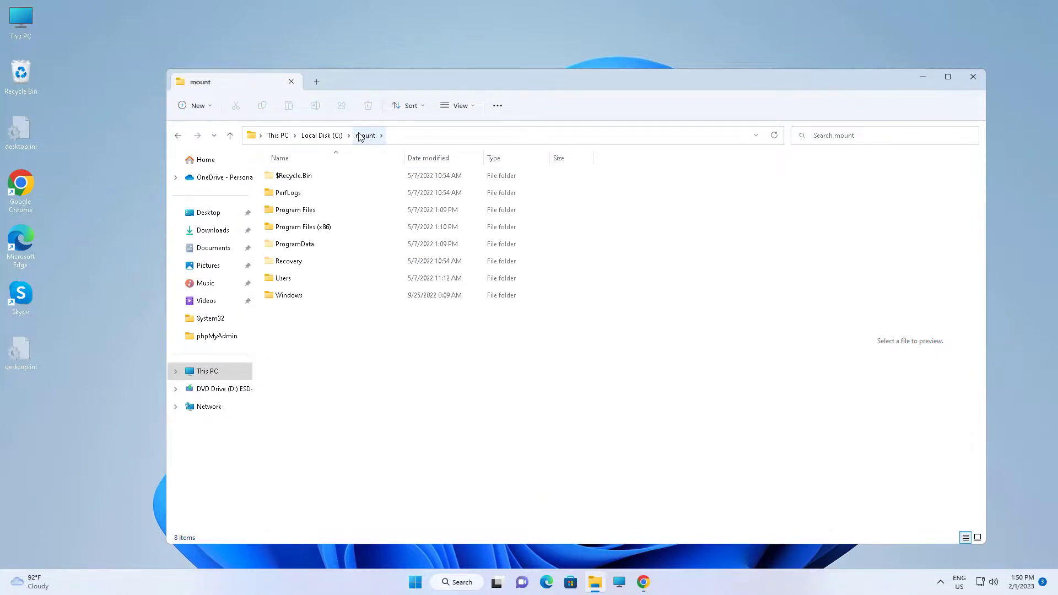
{"action": "left_click", "coordinate": [300, 295]}
{"action": "double_click", "coordinate": [300, 296]}
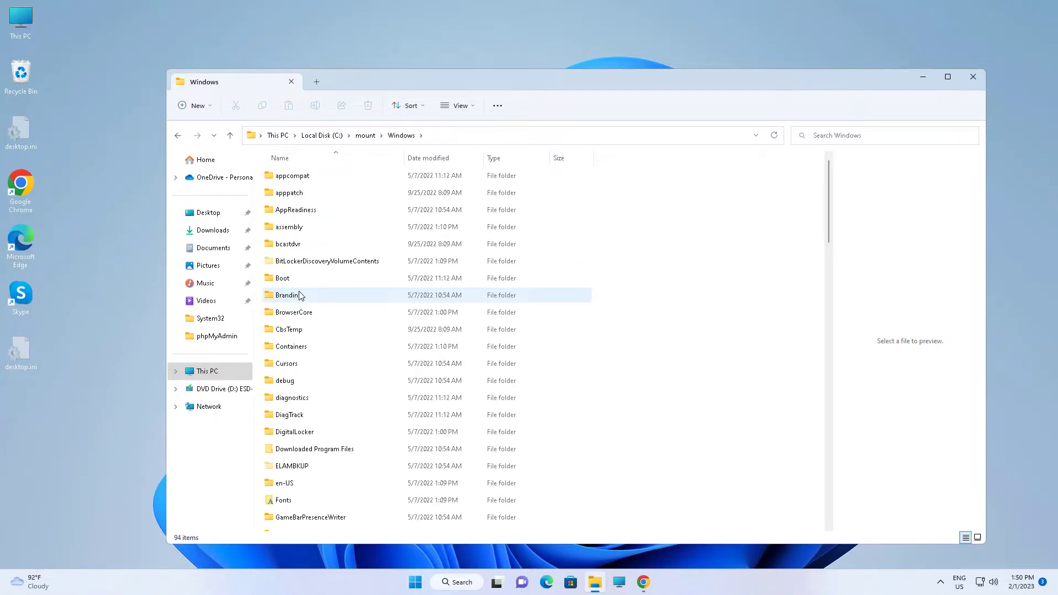
{"action": "key", "text": "s"}
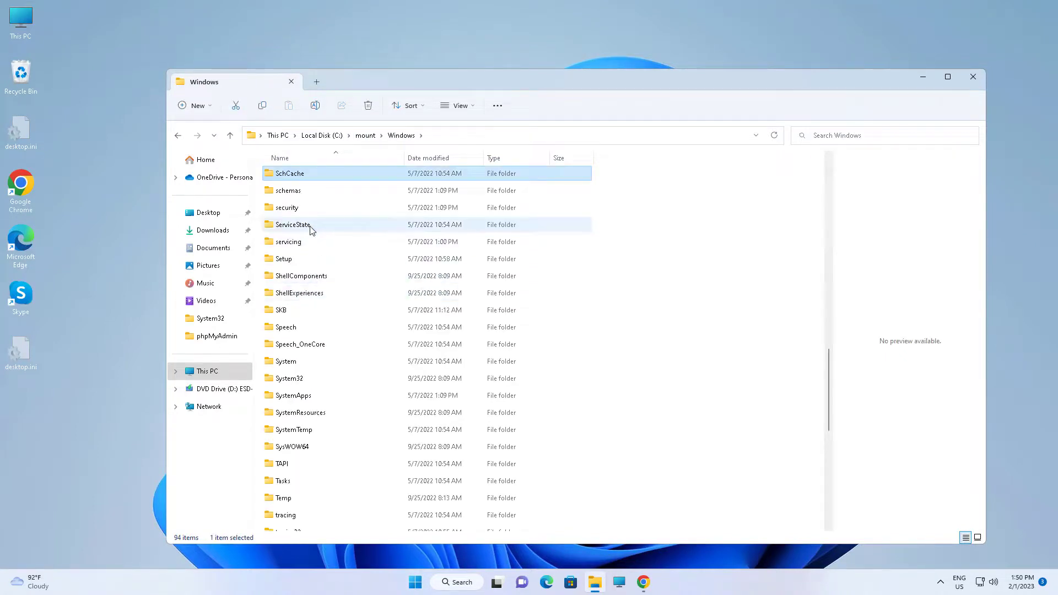
{"action": "double_click", "coordinate": [290, 379]}
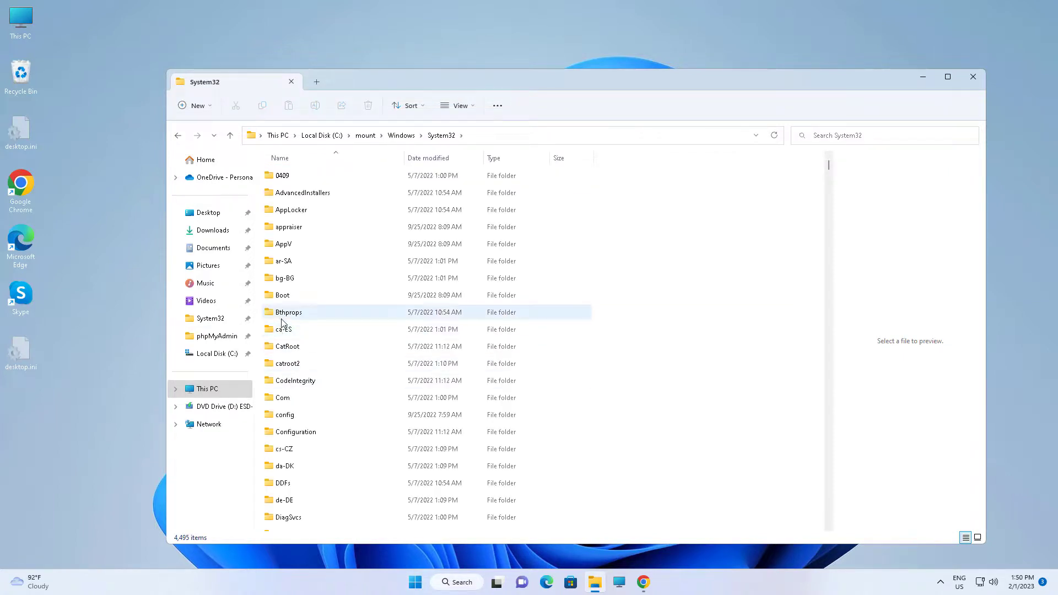
{"action": "left_click", "coordinate": [230, 136]}
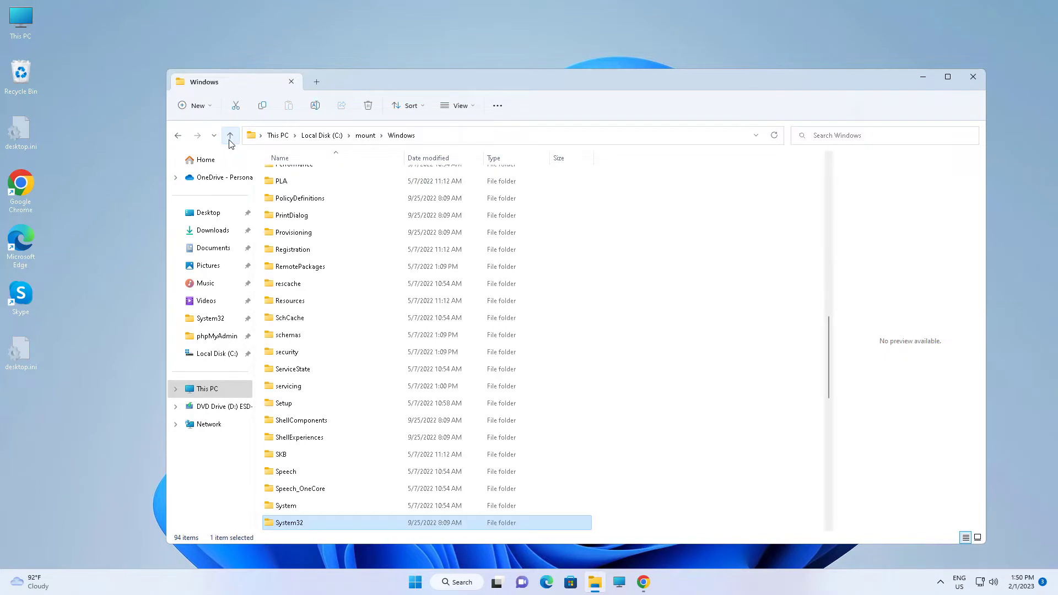
{"action": "double_click", "coordinate": [304, 522]}
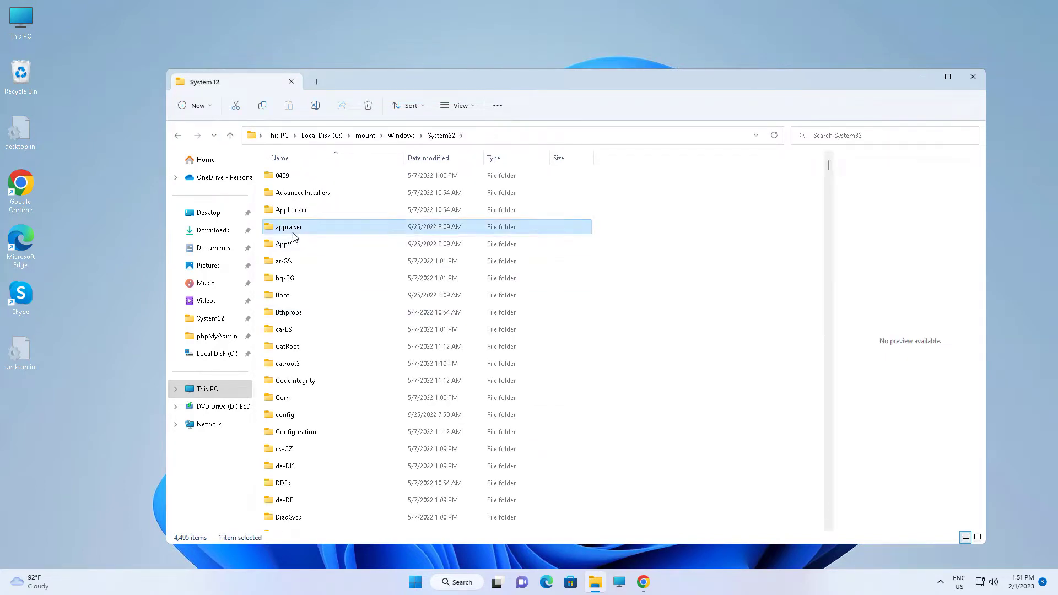
Open the Recovery folder inside the mounted image's System32 folder and select the Winre.wim file
{"action": "type", "text": "r"}
{"action": "double_click", "coordinate": [302, 215]}
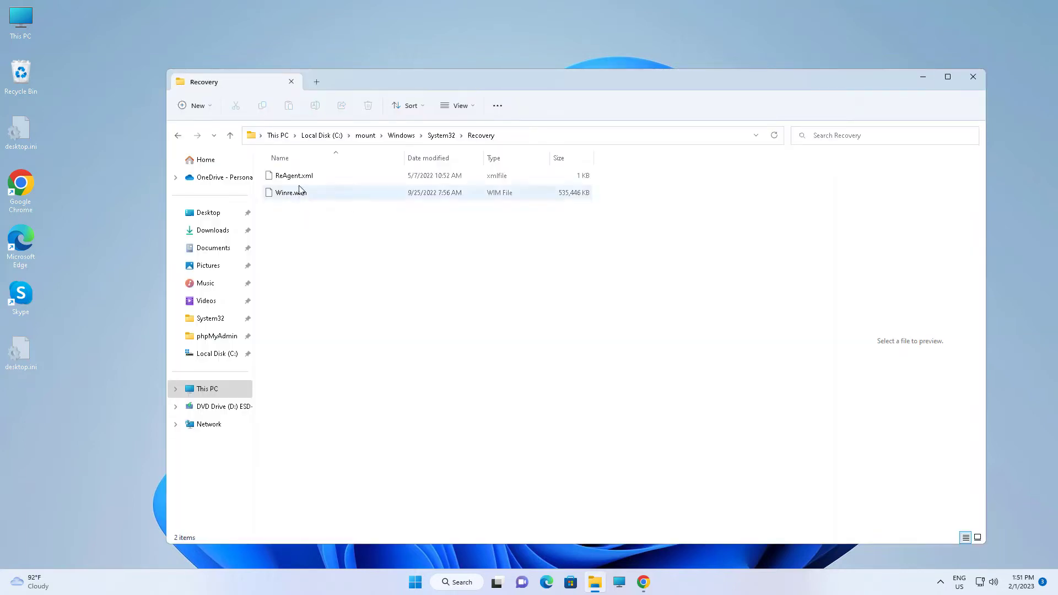
{"action": "left_click", "coordinate": [305, 194]}
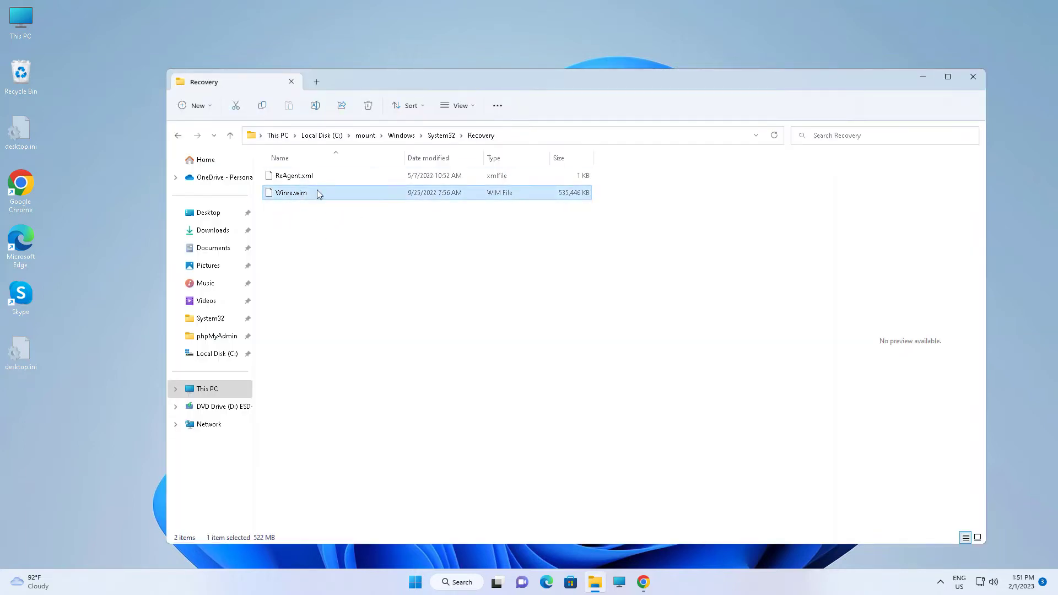